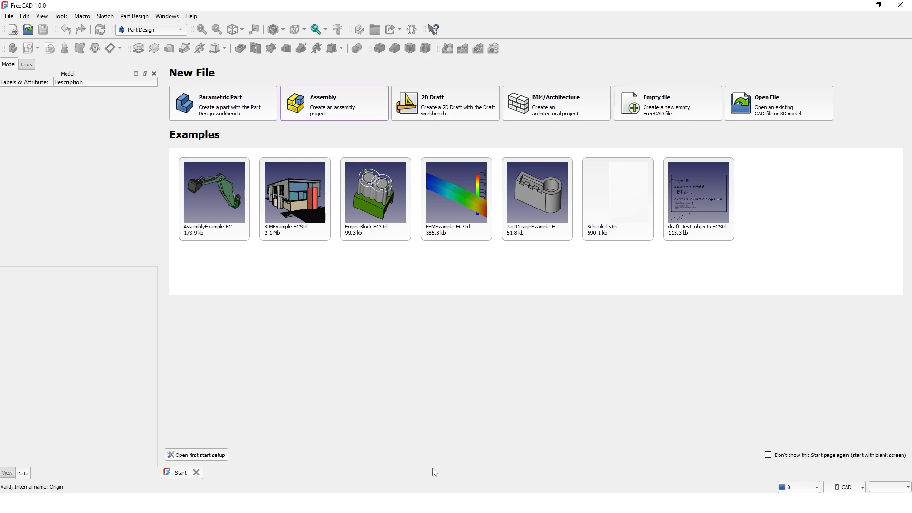
Create a new parametric part and start a sketch on the XY plane.
click(246, 116)
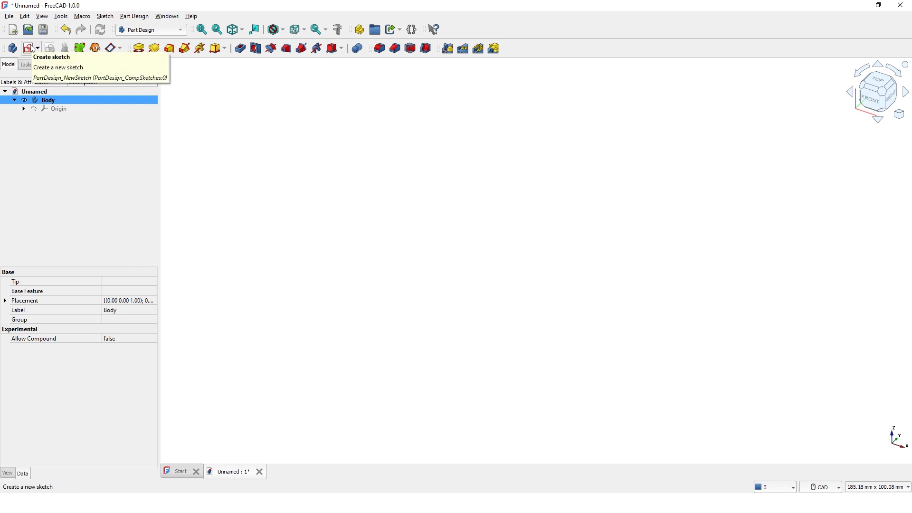
click(29, 48)
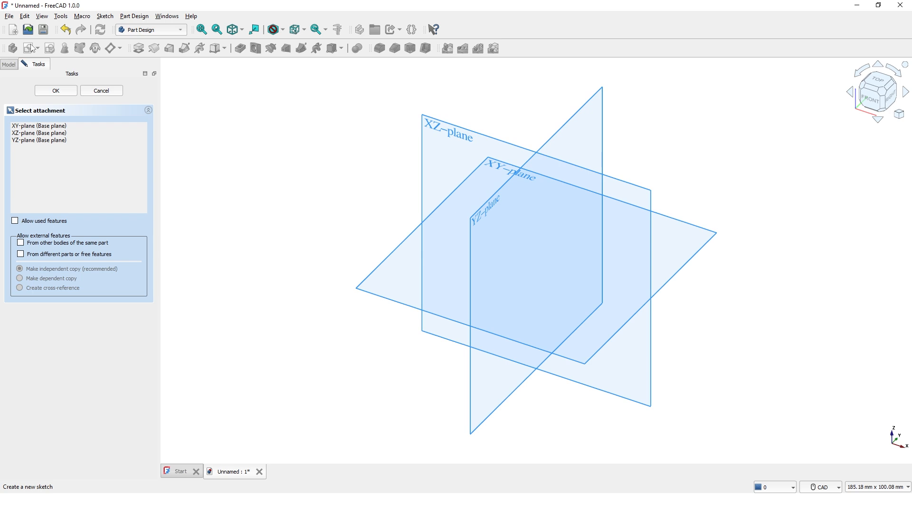
click(382, 270)
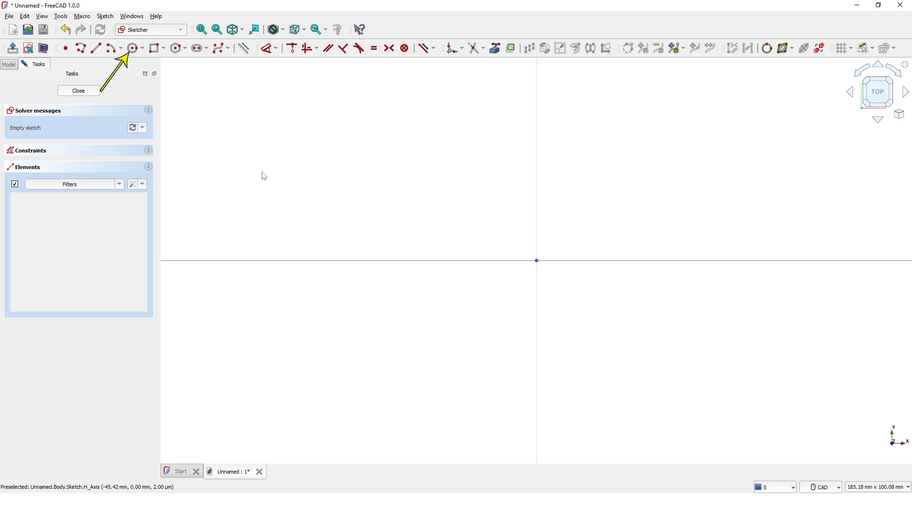
Sketch a 150 mm diameter circle centred on the origin and close the sketch.
click(137, 54)
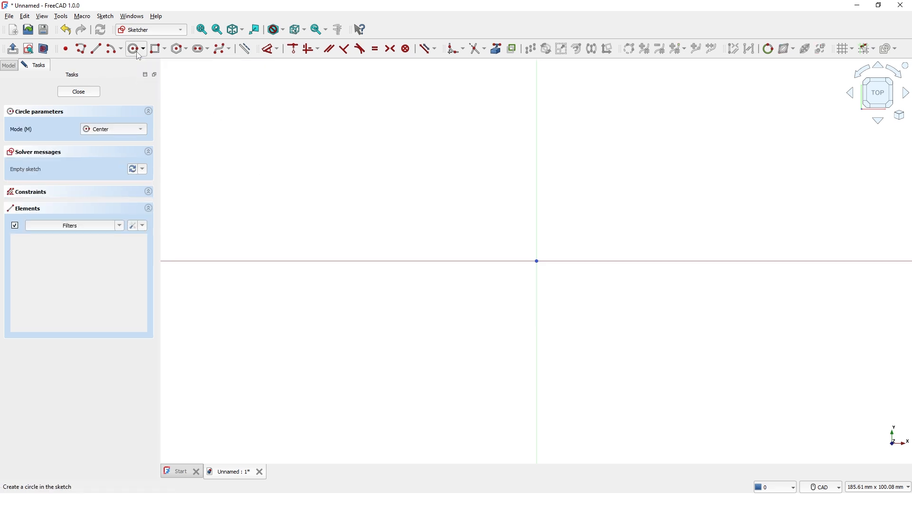
click(536, 262)
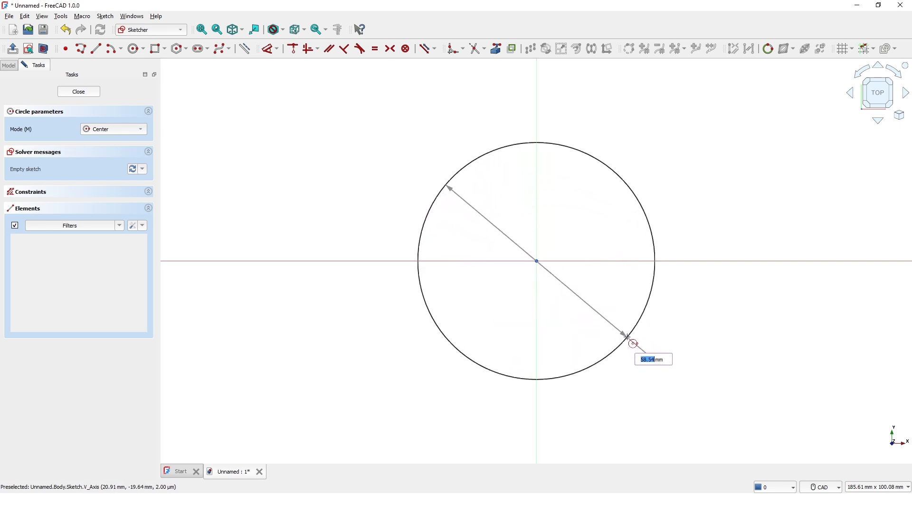
text(150)
key(Return)
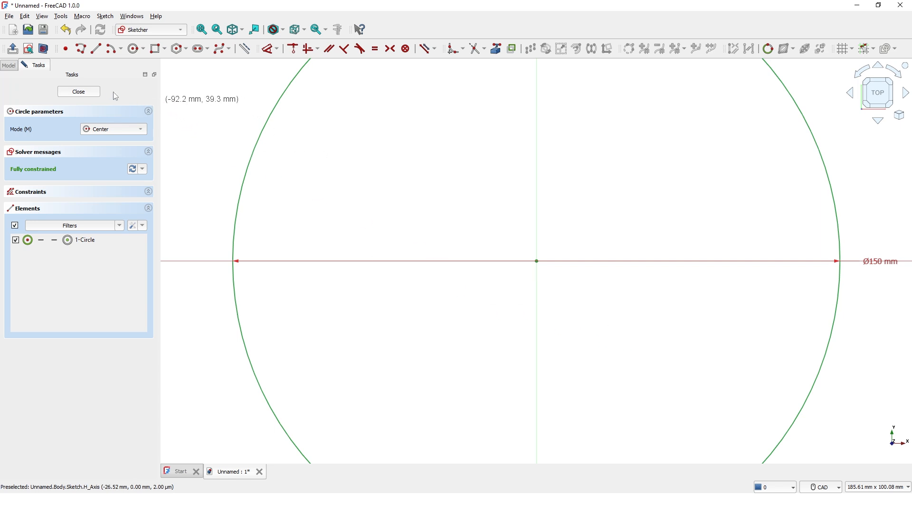
click(96, 91)
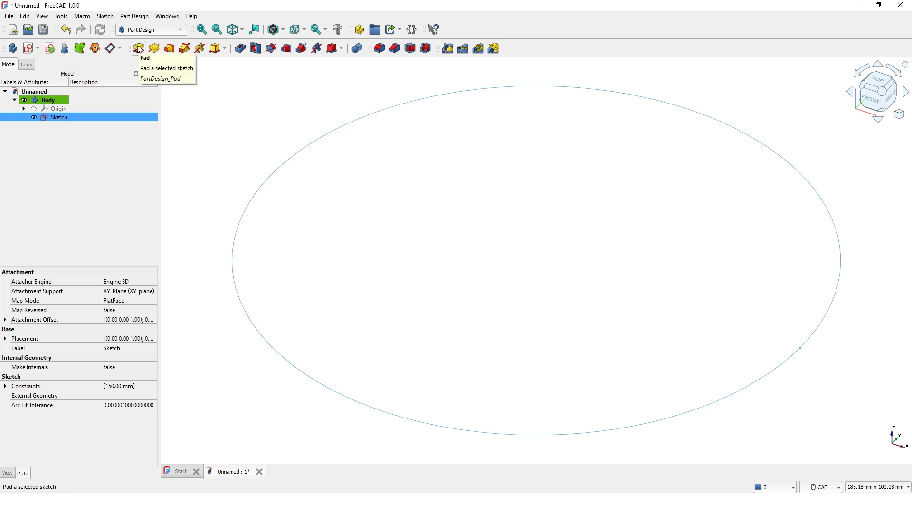
Pad the circle sketch to a length of 5 mm in the reversed direction.
click(138, 48)
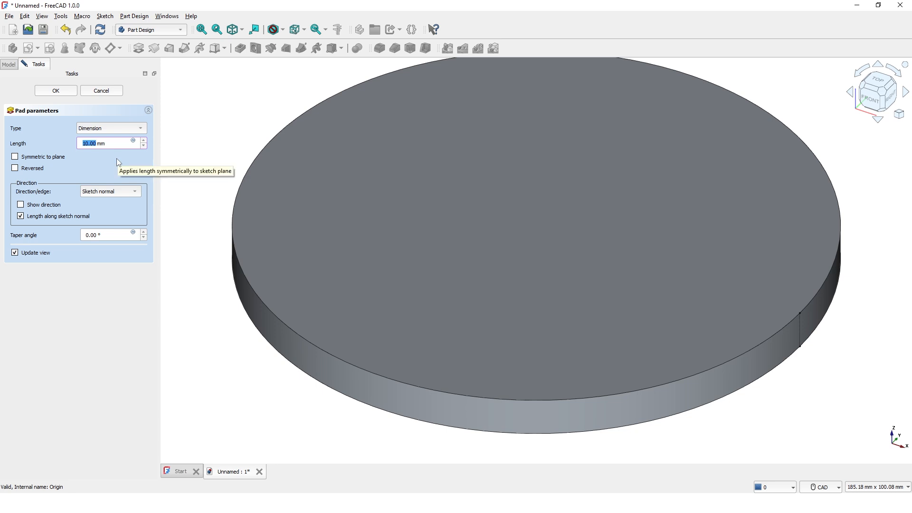
text(5)
click(15, 168)
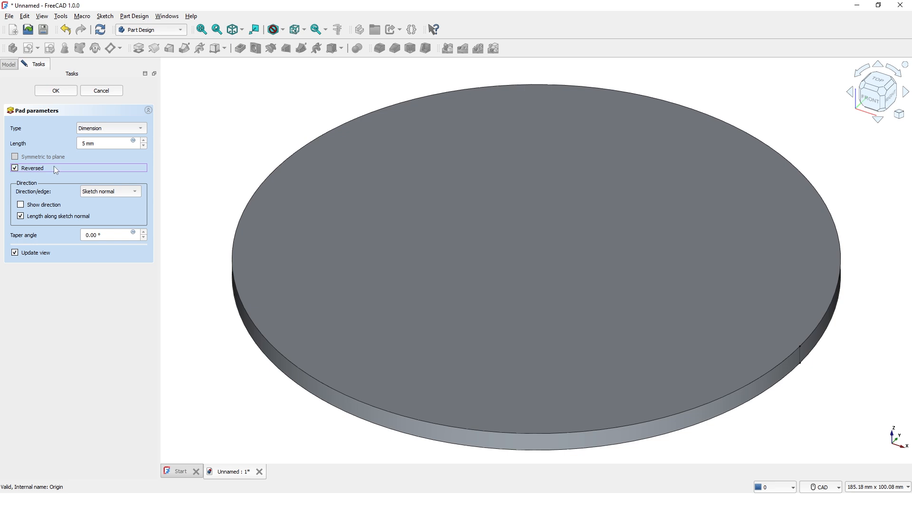
click(57, 91)
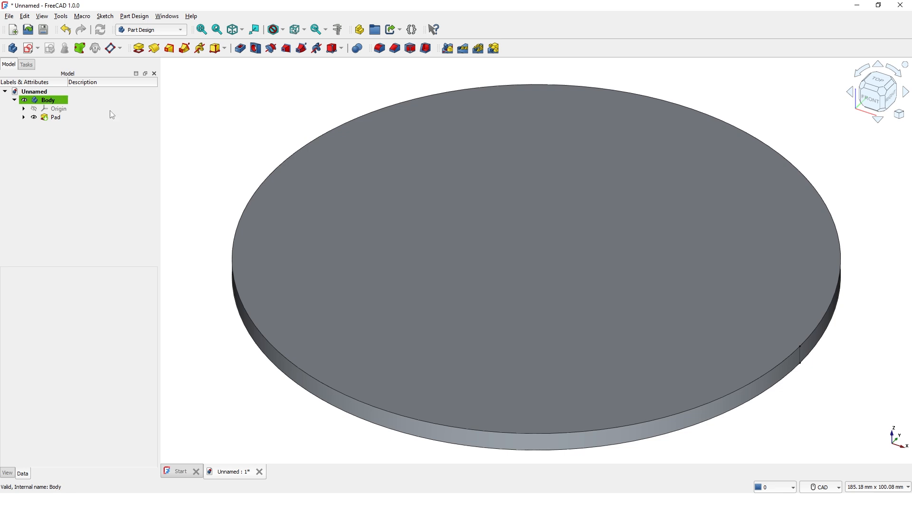
Start a sketch on the disc's top face and bring in the disc's circular edge as external geometry.
middle_drag(215, 177, 206, 176)
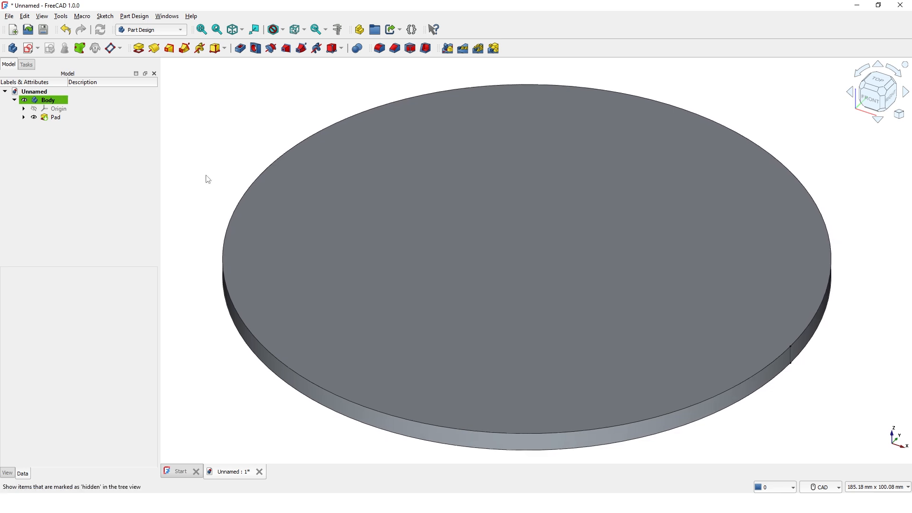
click(285, 199)
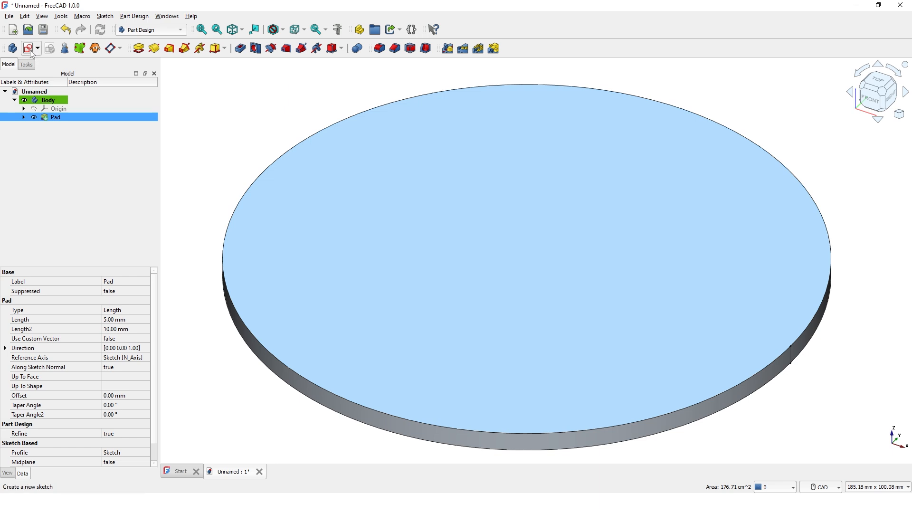
click(32, 52)
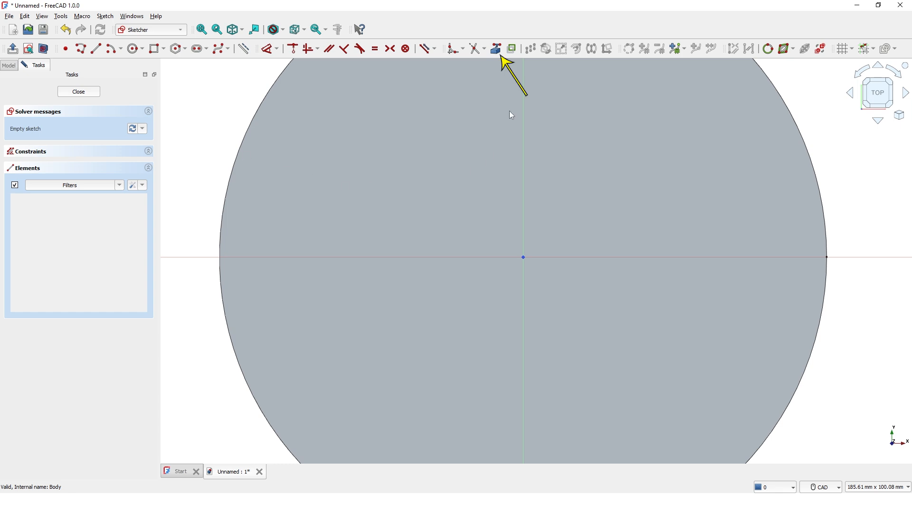
click(496, 50)
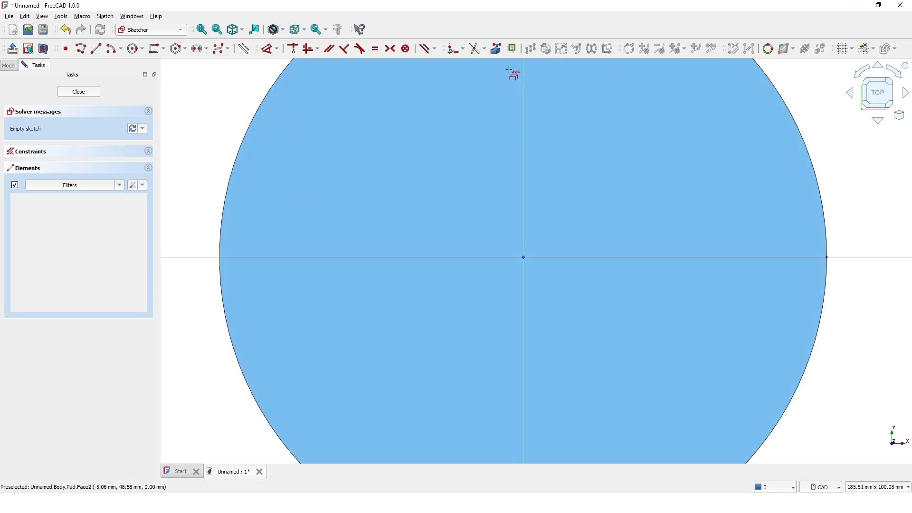
click(827, 230)
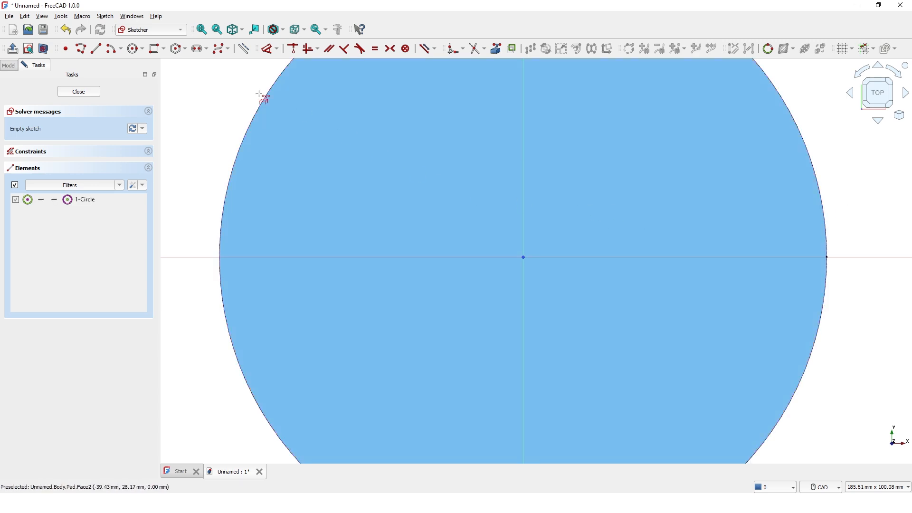
Draw an arc slot from the horizontal axis near the disc's edge to the origin, with a 1 mm end radius.
click(207, 50)
click(219, 74)
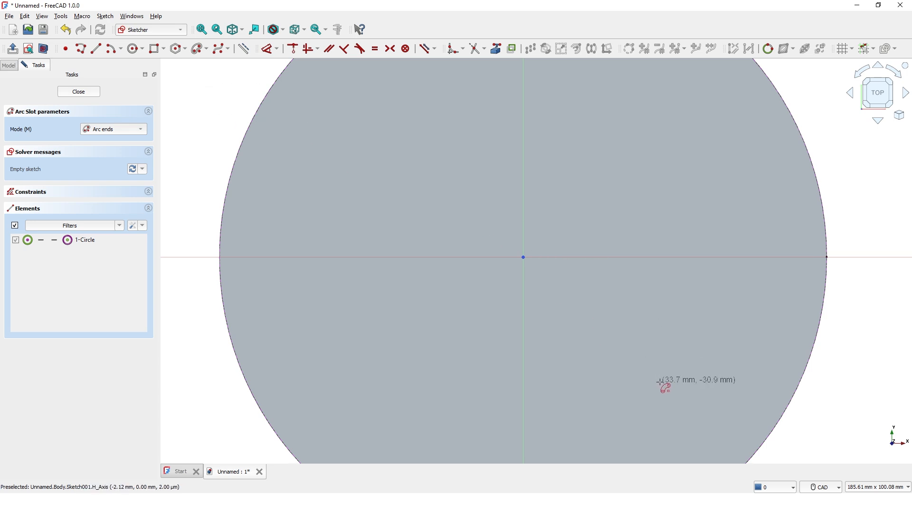
click(676, 381)
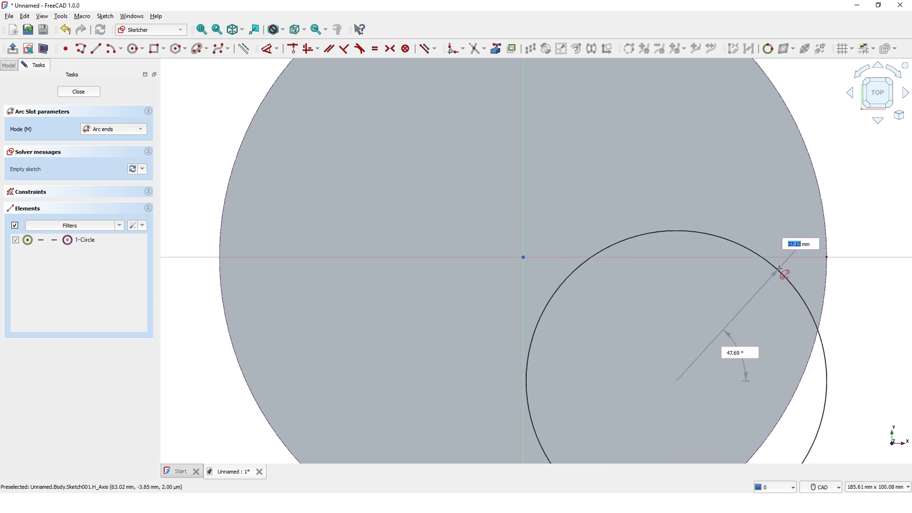
click(812, 258)
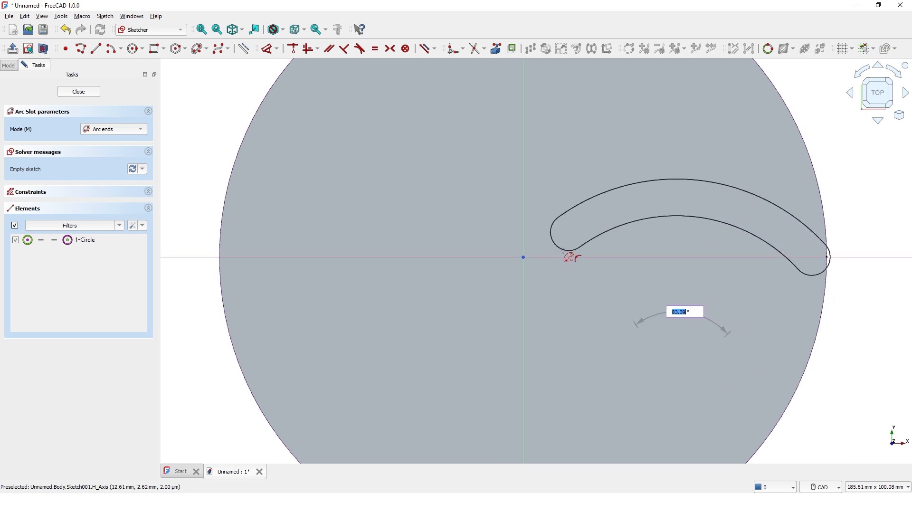
click(522, 257)
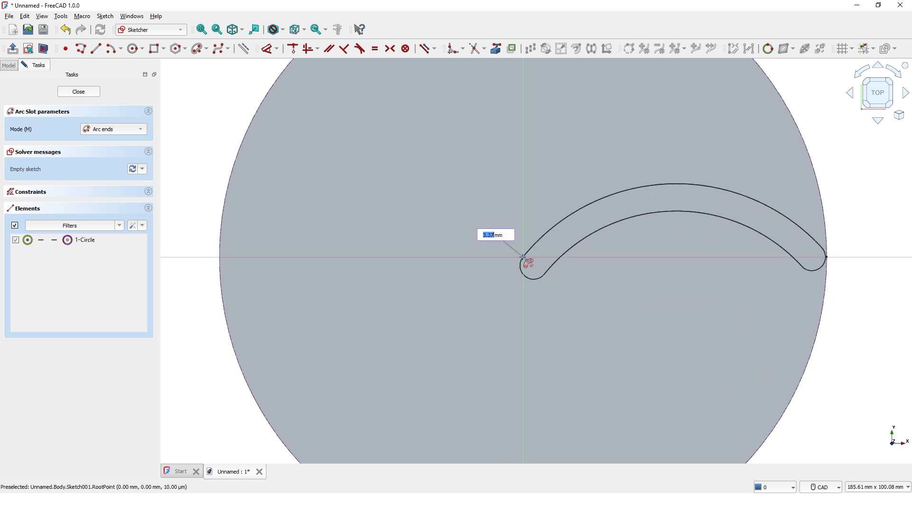
text(1)
key(Return)
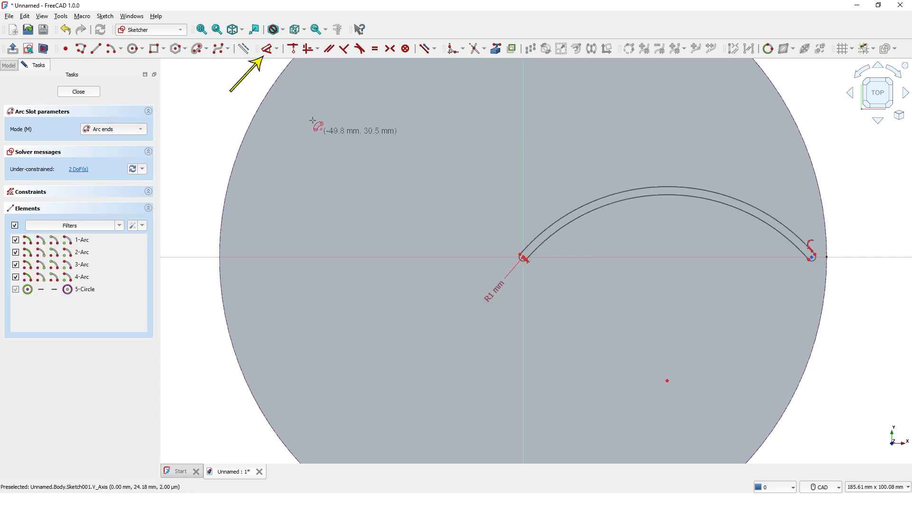
Constrain the radius of the slot's long outer arc to 90 mm.
click(267, 49)
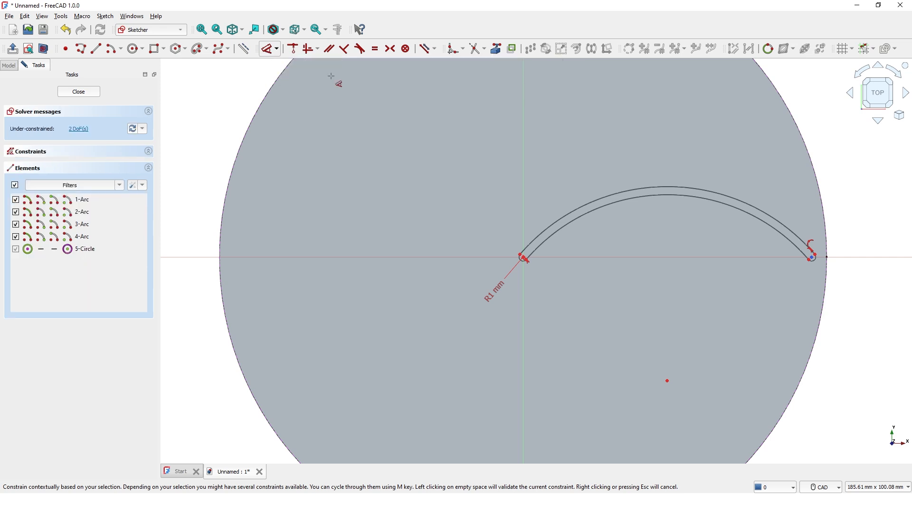
click(687, 189)
click(730, 152)
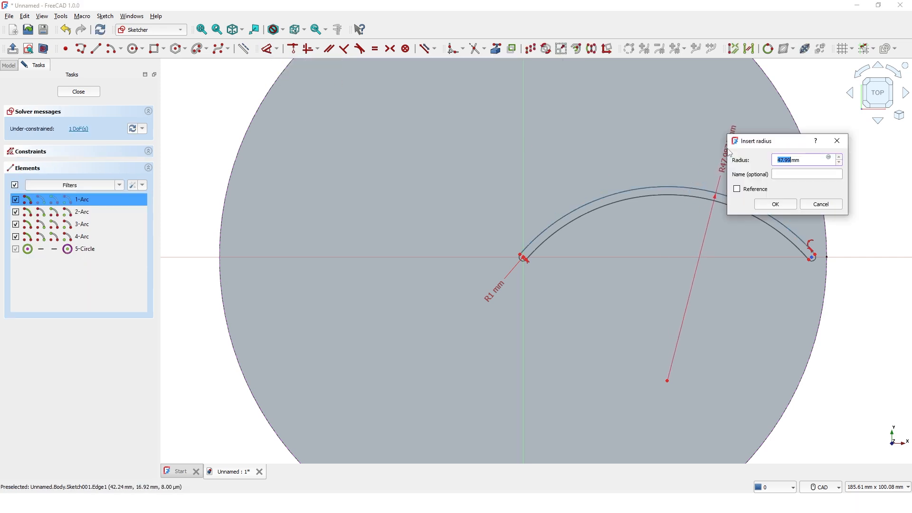
text(9)
key(Return)
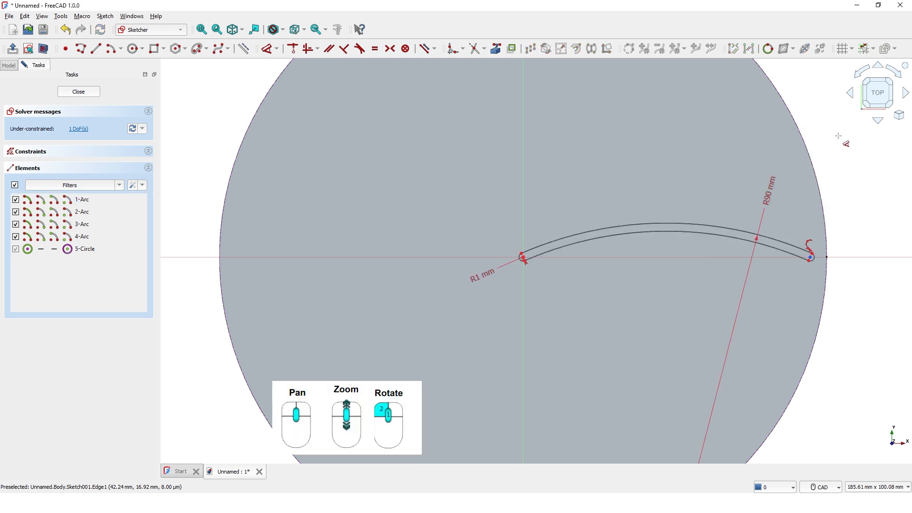
Make the slot's outer end arc tangent to the projected disc edge and close the sketch.
middle_drag(839, 151, 698, 140)
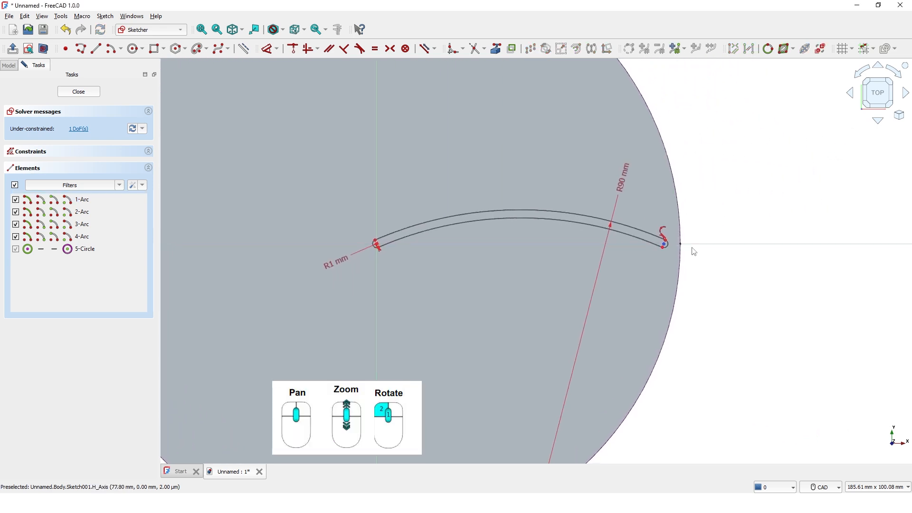
scroll(694, 252, down, 3)
scroll(695, 250, up, 4)
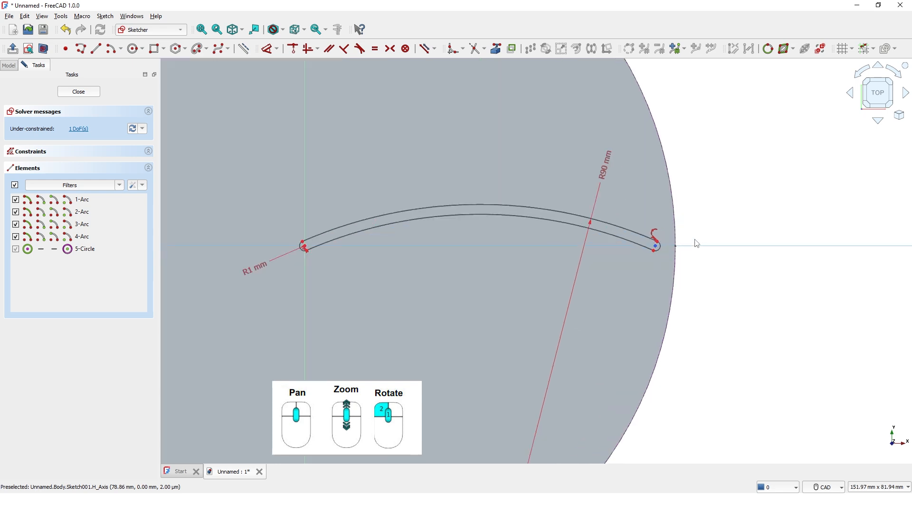
scroll(694, 245, up, 8)
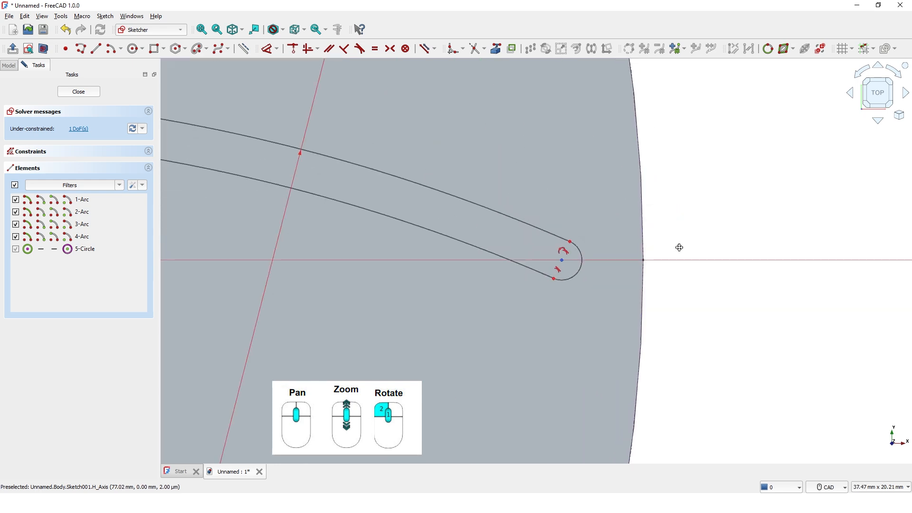
middle_drag(679, 248, 672, 242)
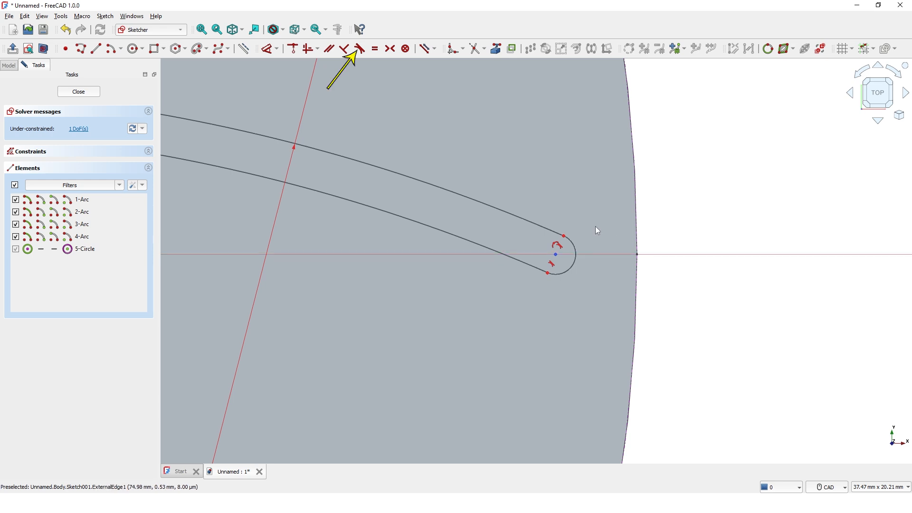
click(361, 49)
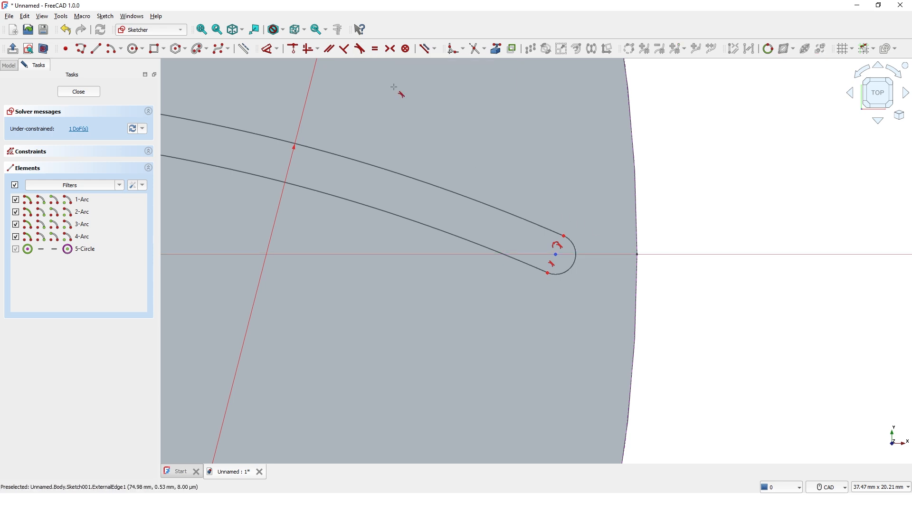
click(576, 255)
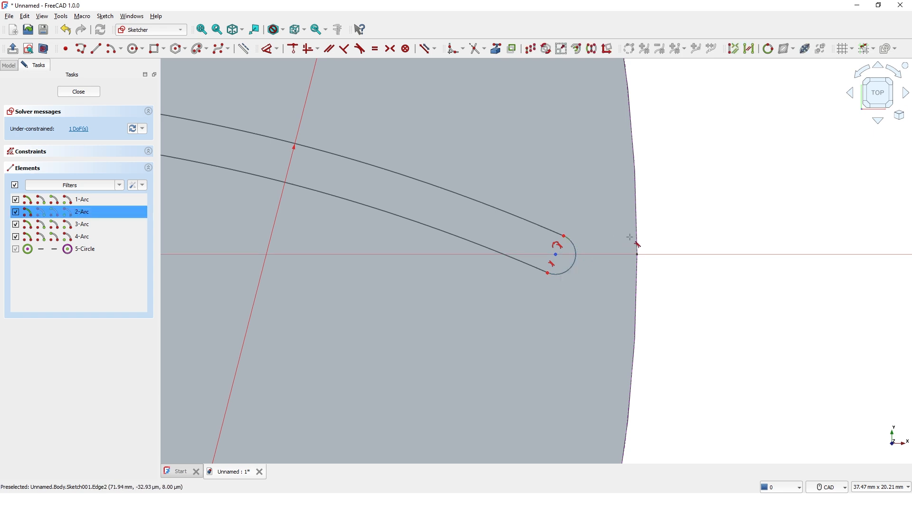
click(635, 244)
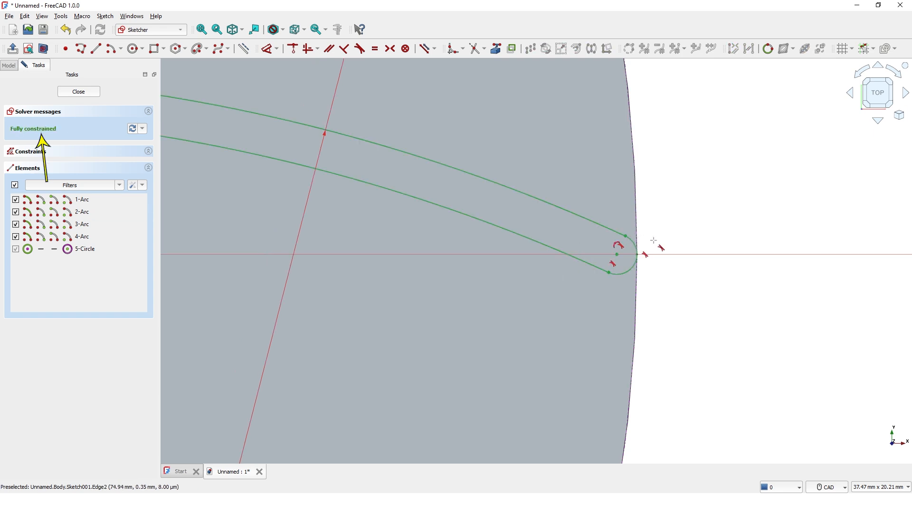
scroll(479, 252, down, 6)
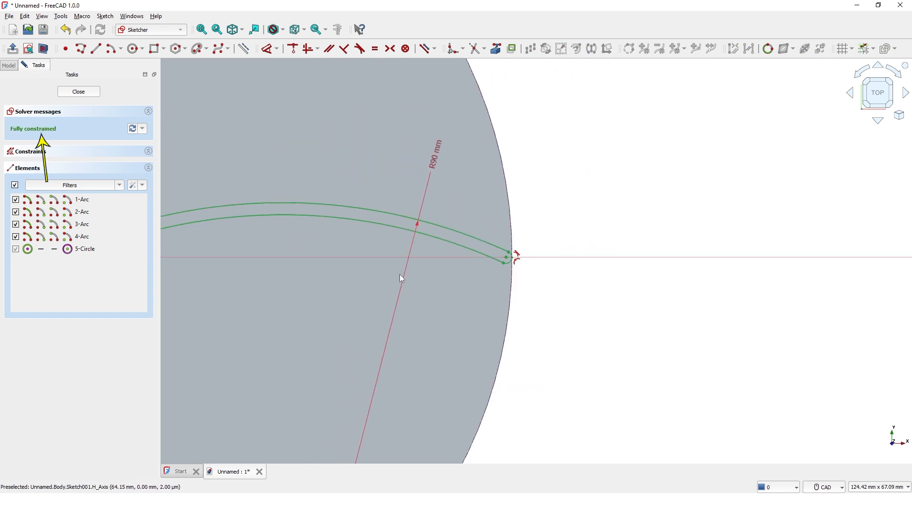
middle_drag(400, 275, 617, 269)
scroll(517, 285, down, 2)
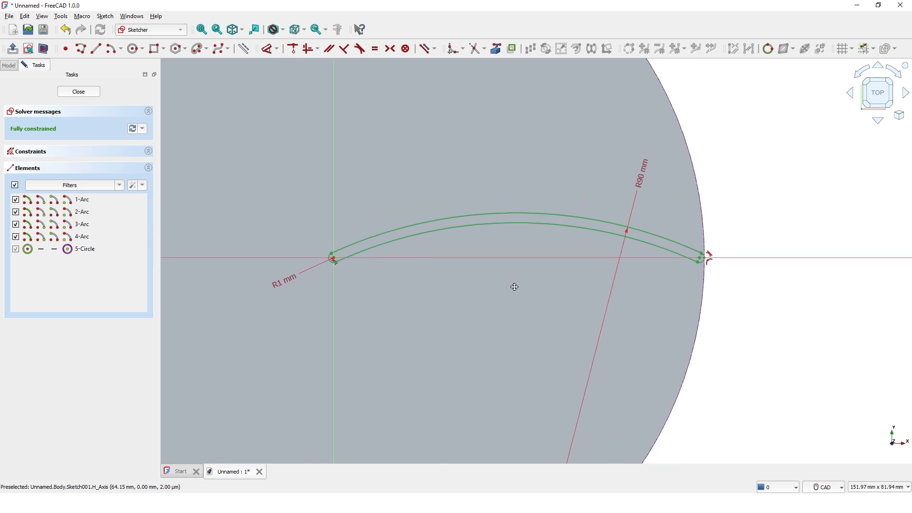
click(91, 94)
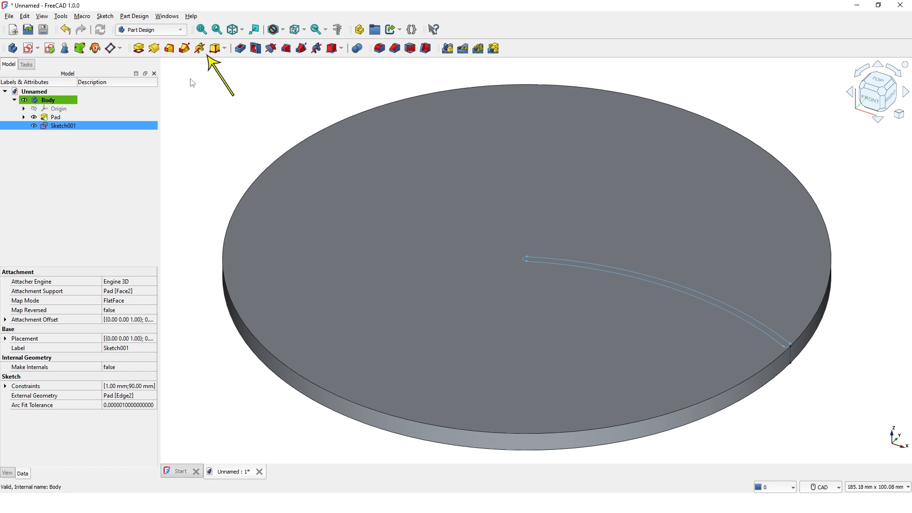
Create an additive helix from the arc slot sketch, using the base Z axis as its axis.
click(200, 50)
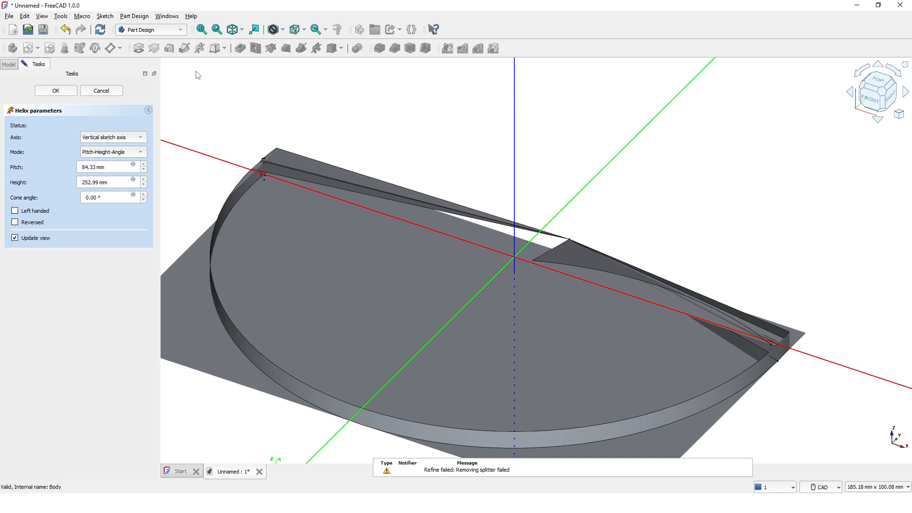
click(137, 138)
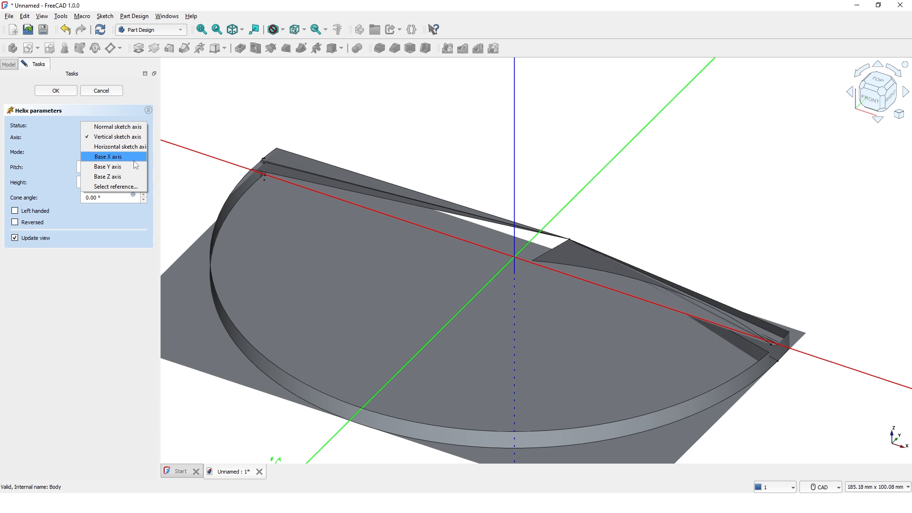
click(124, 179)
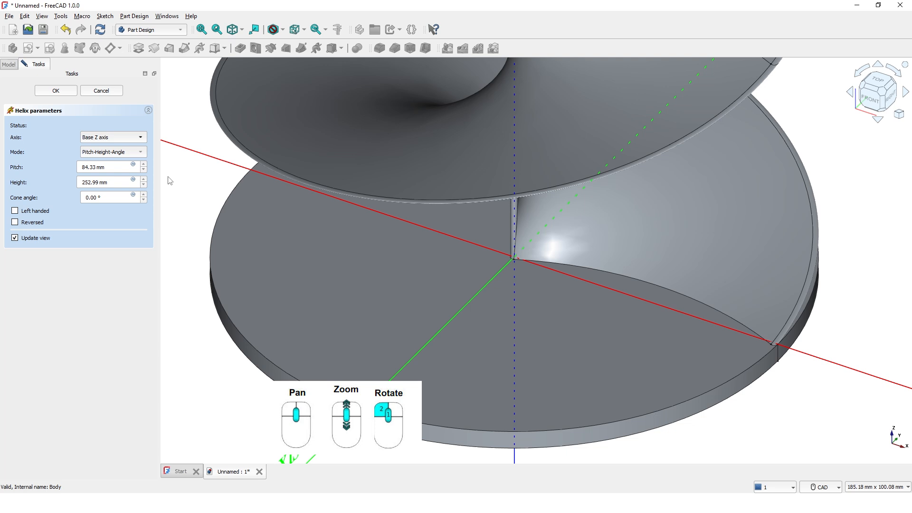
scroll(207, 195, down, 3)
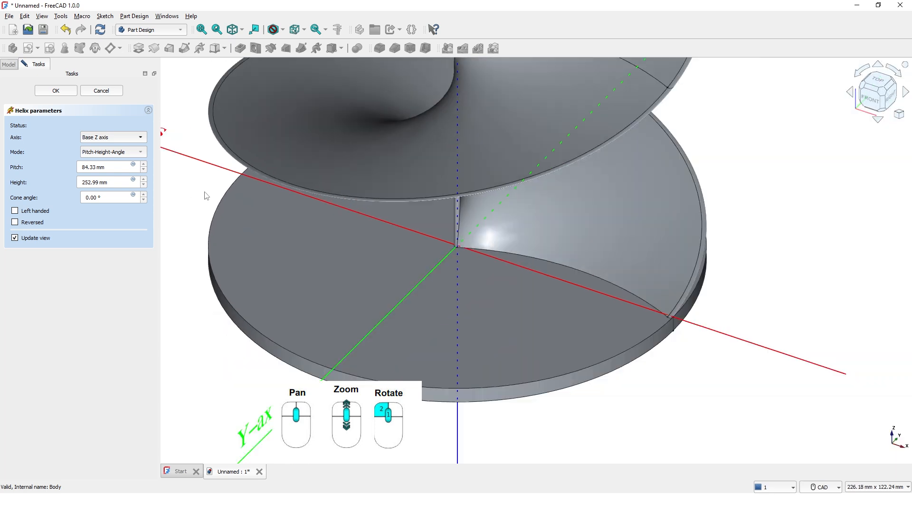
scroll(209, 193, down, 5)
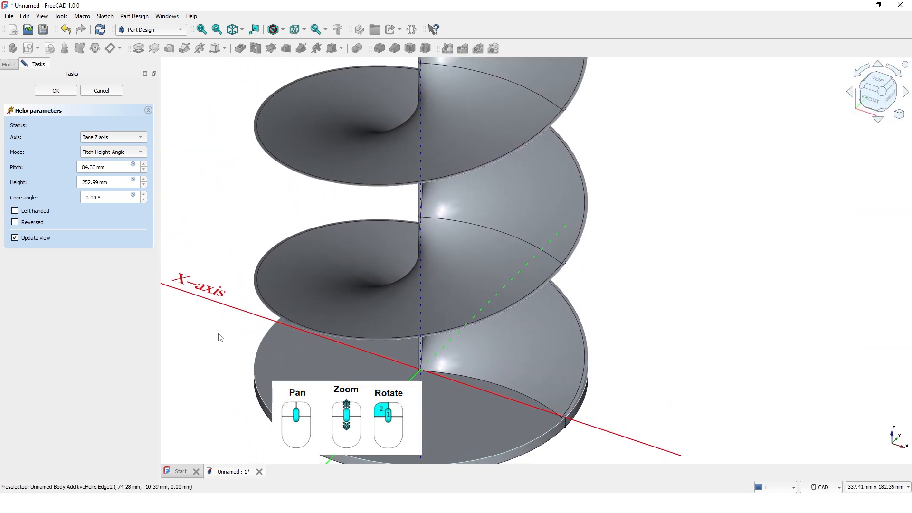
scroll(218, 334, down, 3)
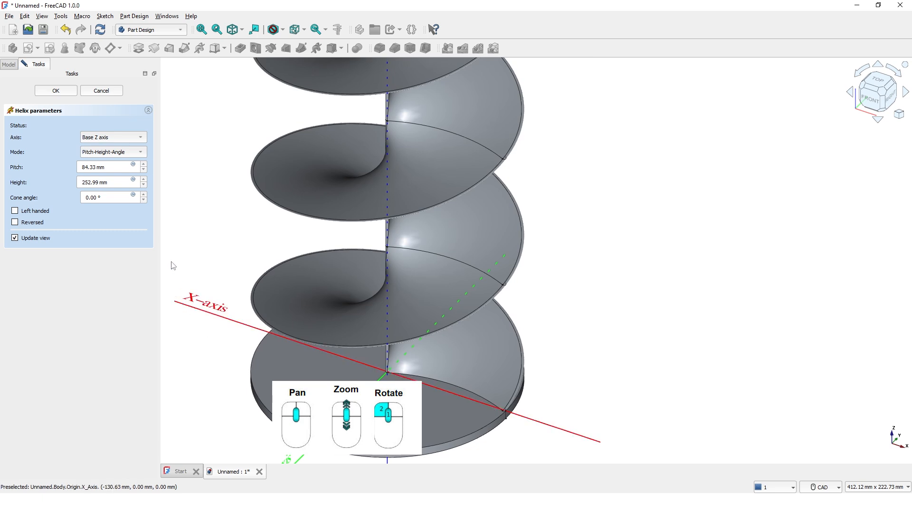
Switch the helix to Pitch-Turns-Angle mode and set a pitch of 100 mm with 2 turns.
click(121, 182)
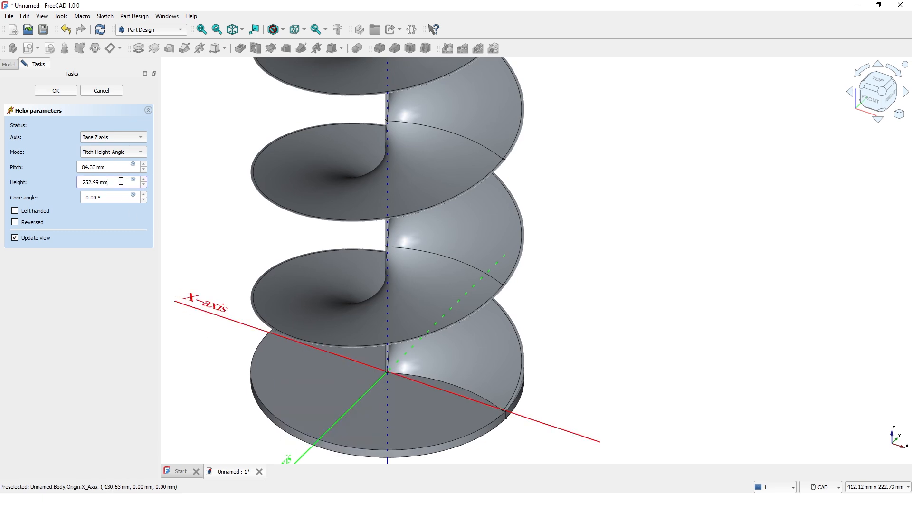
click(120, 152)
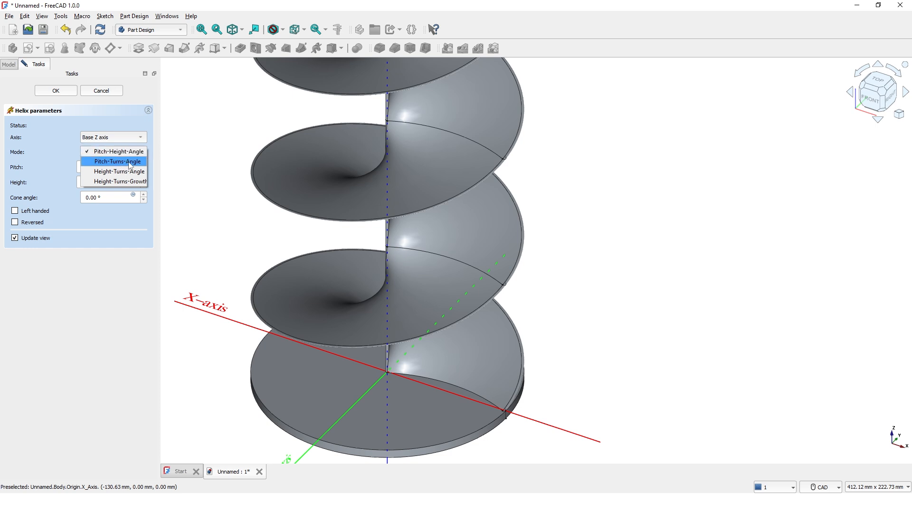
key(Escape)
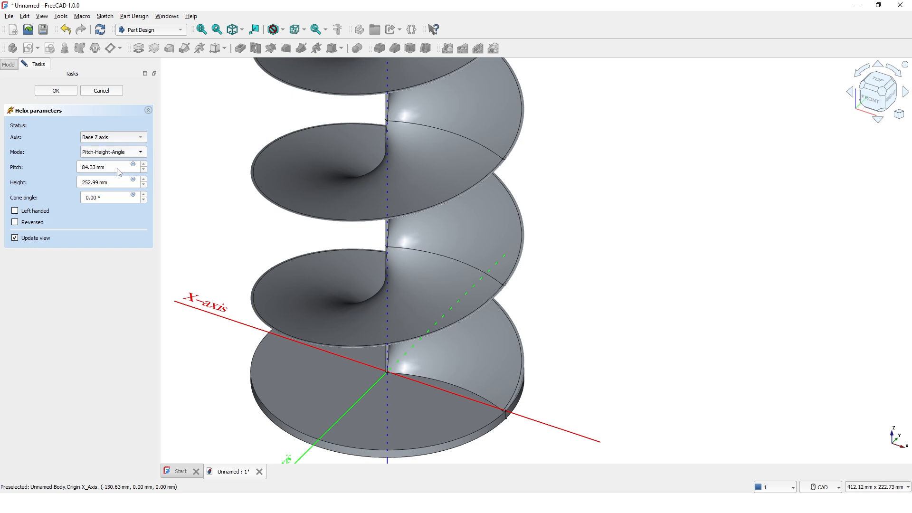
key(Down)
key(Tab)
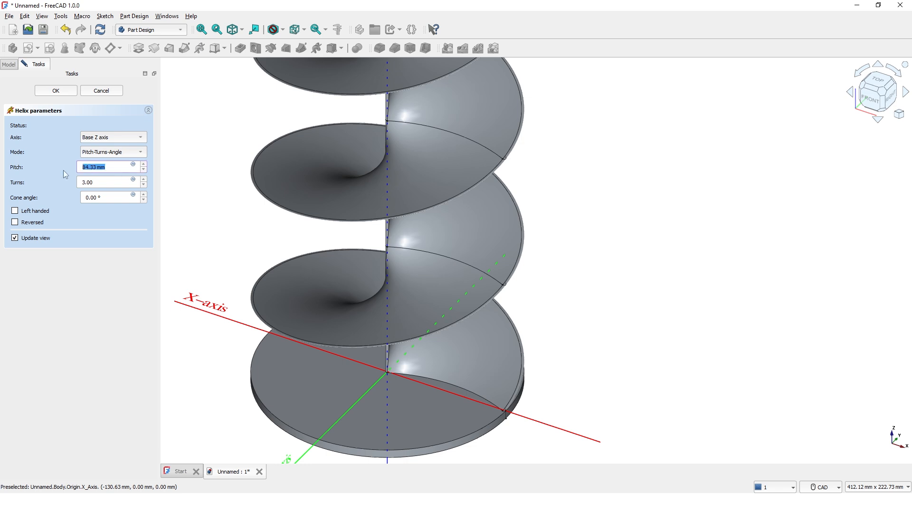
text(100)
key(Tab)
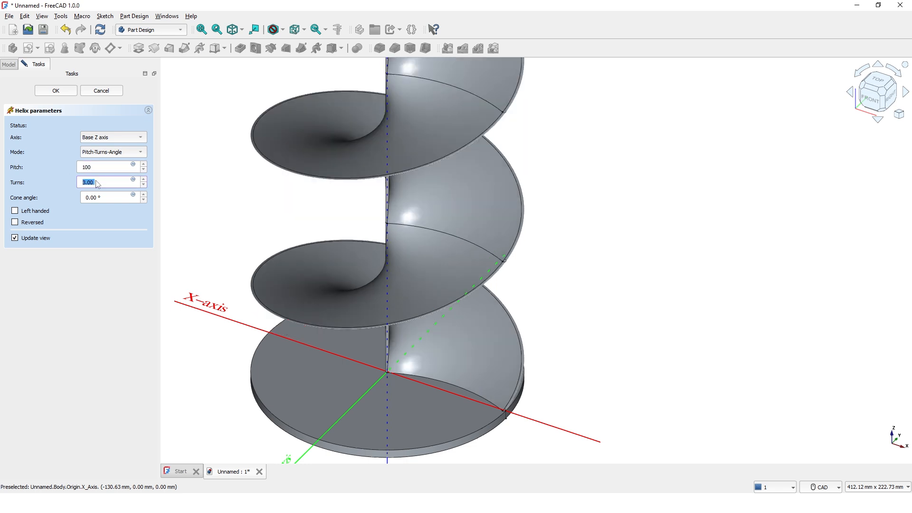
text(2)
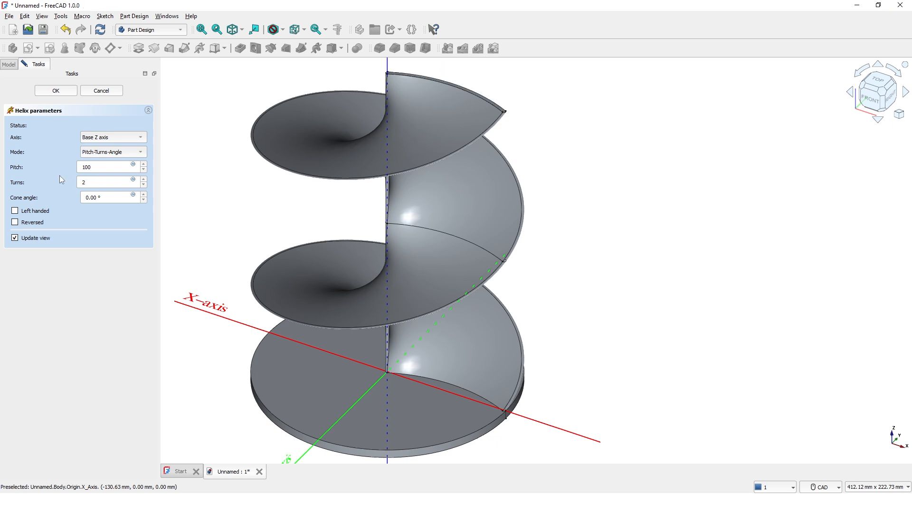
Check the helix preview from the front and right views and accept the additive helix.
middle_drag(223, 184, 234, 190)
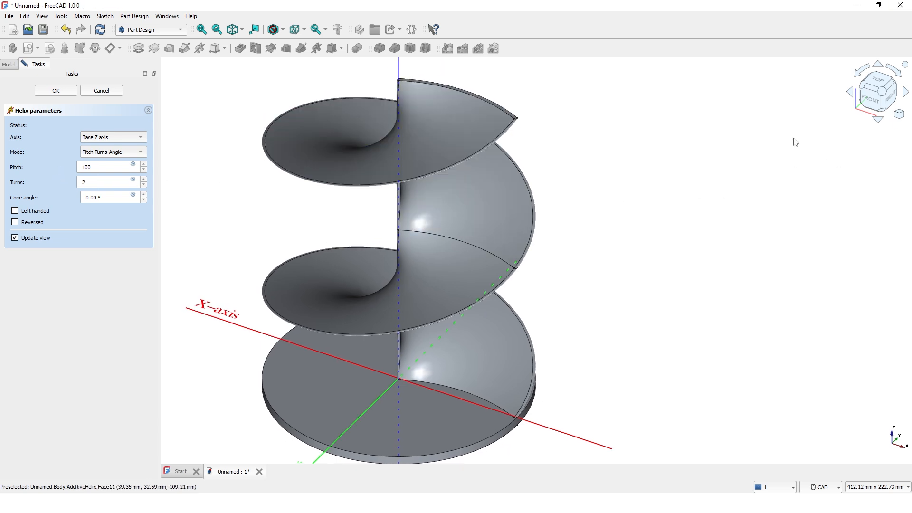
click(873, 101)
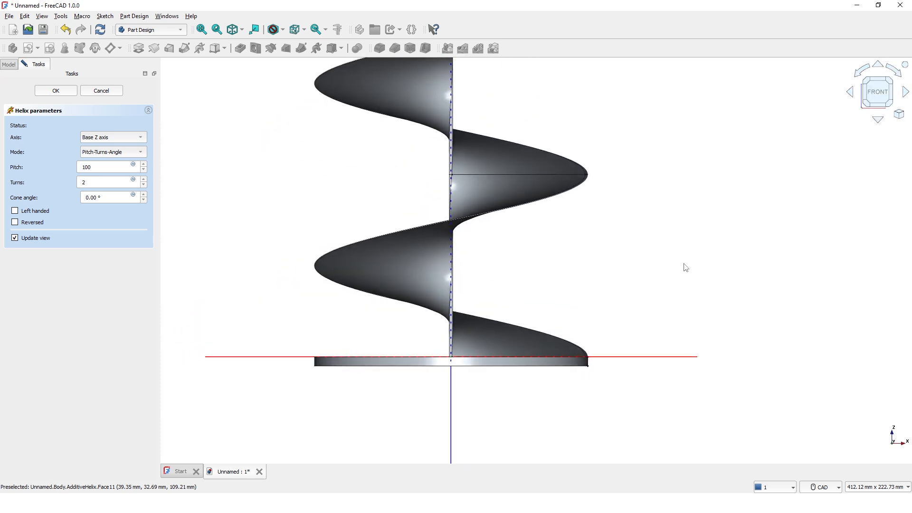
middle_drag(614, 284, 586, 352)
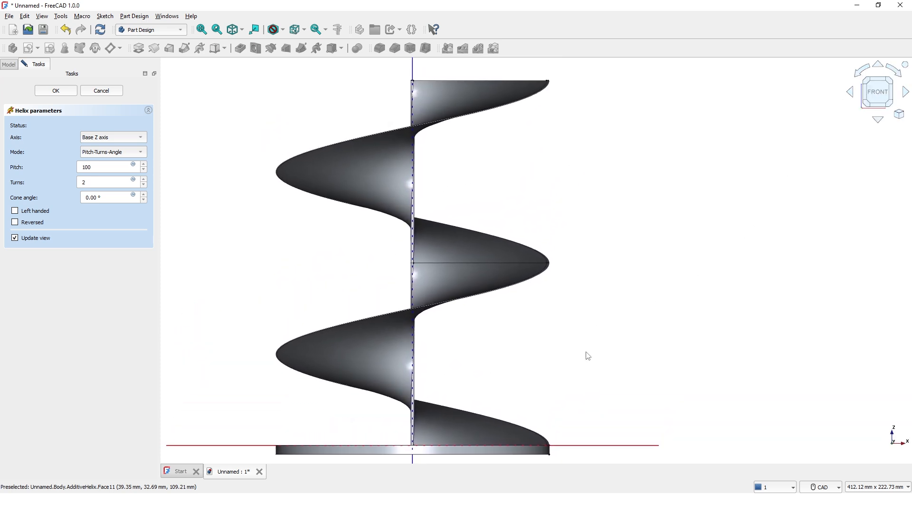
click(849, 92)
click(850, 92)
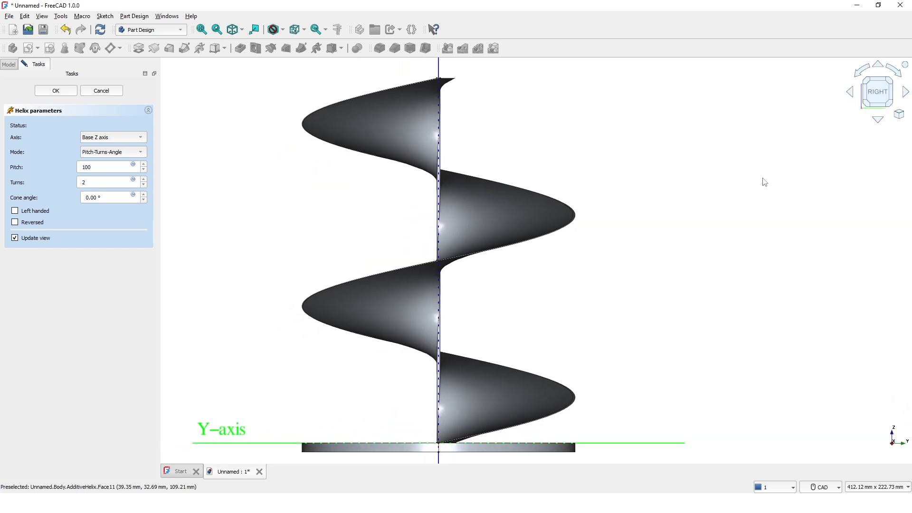
middle_drag(731, 207, 707, 200)
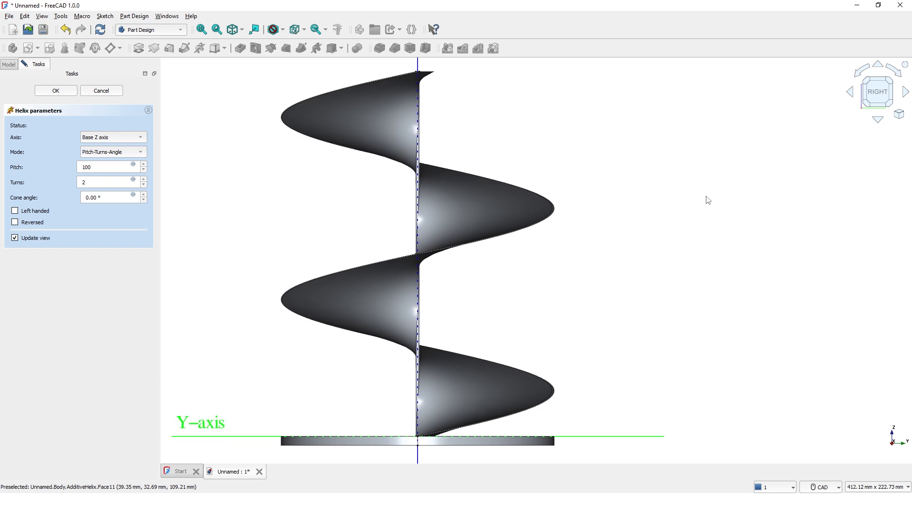
click(56, 91)
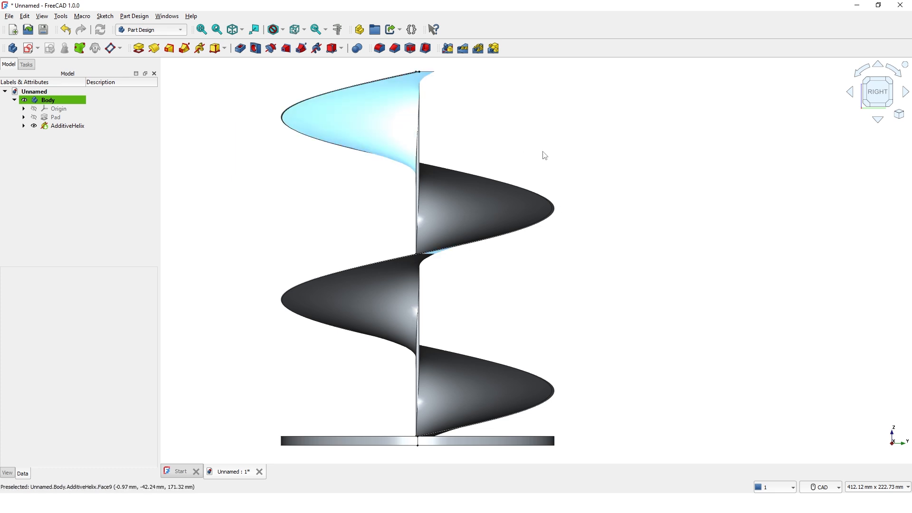
Examine the finished helical blade and its base disc from several angles and distances.
click(882, 80)
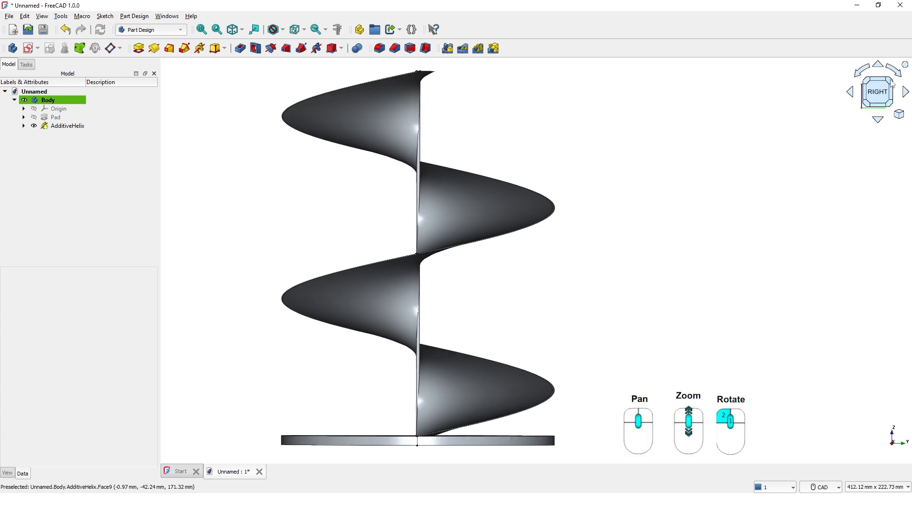
middle_drag(711, 221, 615, 258)
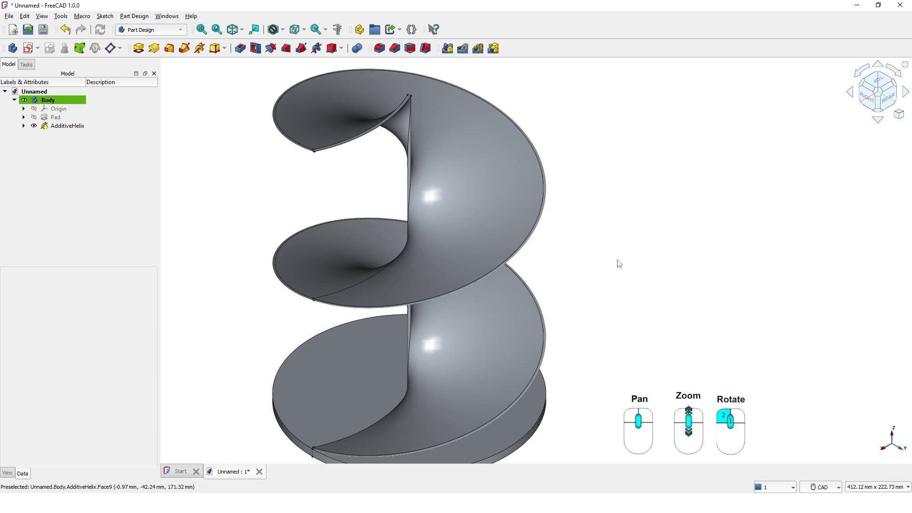
scroll(617, 263, up, 2)
scroll(655, 252, down, 1)
scroll(734, 228, down, 1)
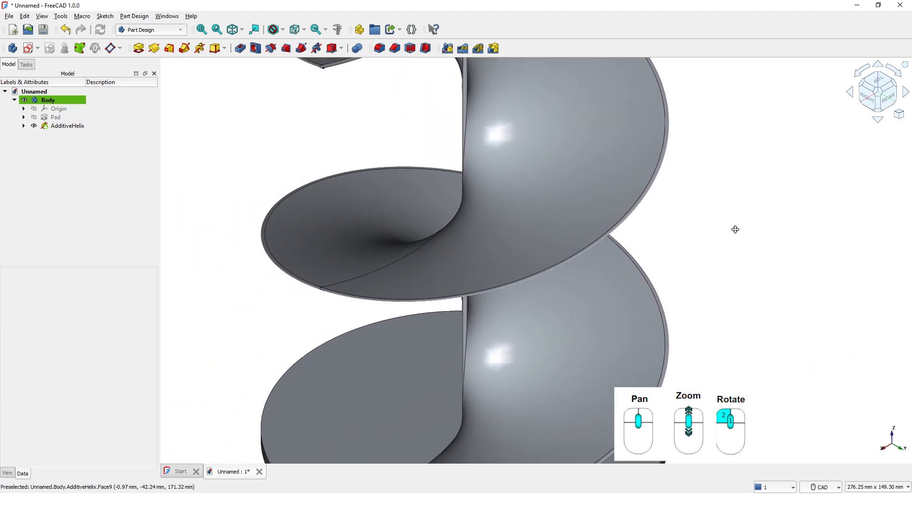
scroll(699, 275, down, 1)
scroll(698, 275, down, 1)
scroll(711, 260, down, 1)
middle_drag(660, 237, 607, 287)
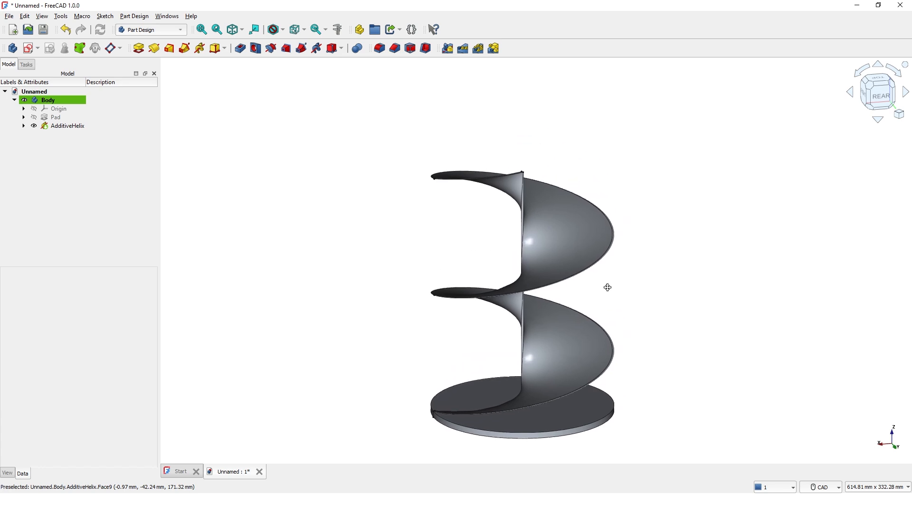
Start a new sketch on the flat end face at the upper end of the helical blade and fit the whole model in view.
scroll(507, 171, up, 6)
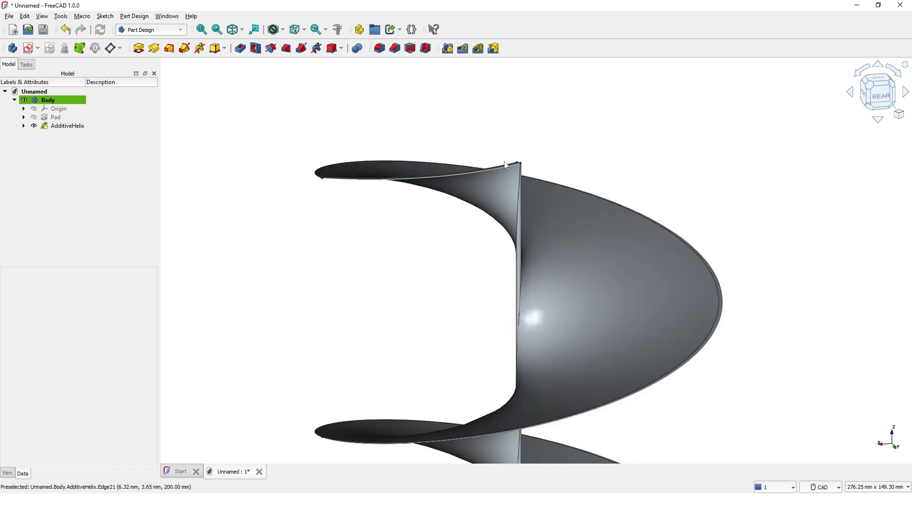
scroll(518, 166, up, 2)
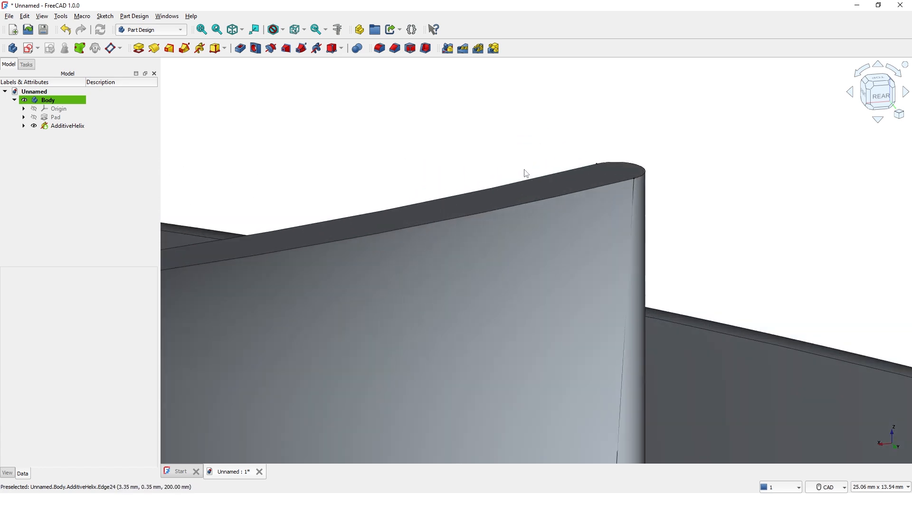
click(537, 189)
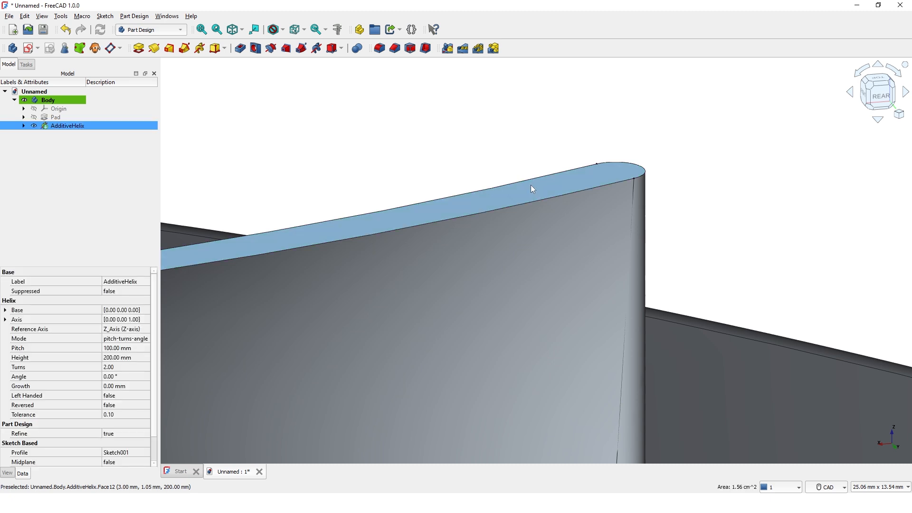
click(29, 49)
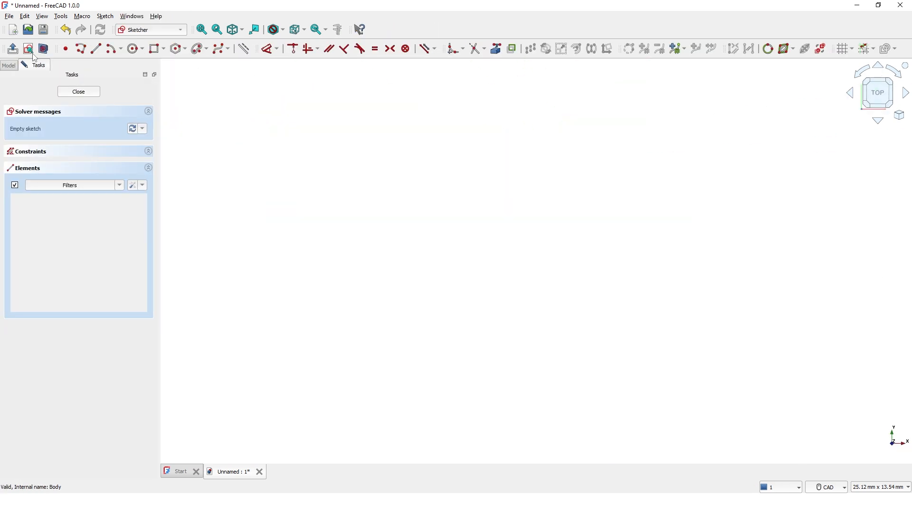
right_click(751, 191)
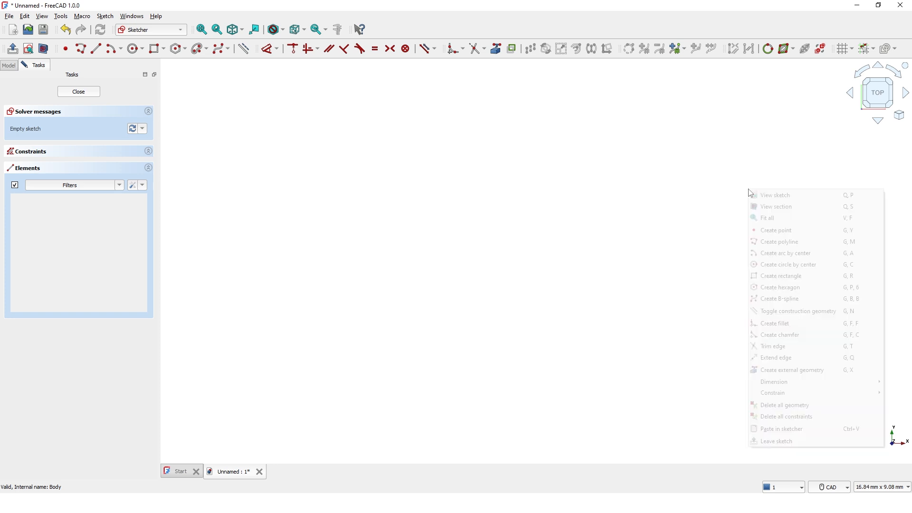
click(765, 219)
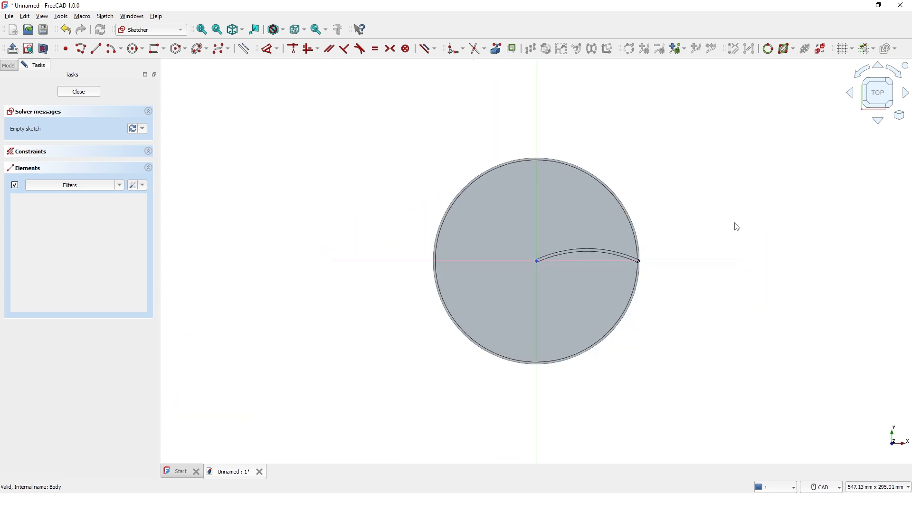
Draw a circle centred on the sketch origin with a diameter of 150 mm.
scroll(665, 247, up, 2)
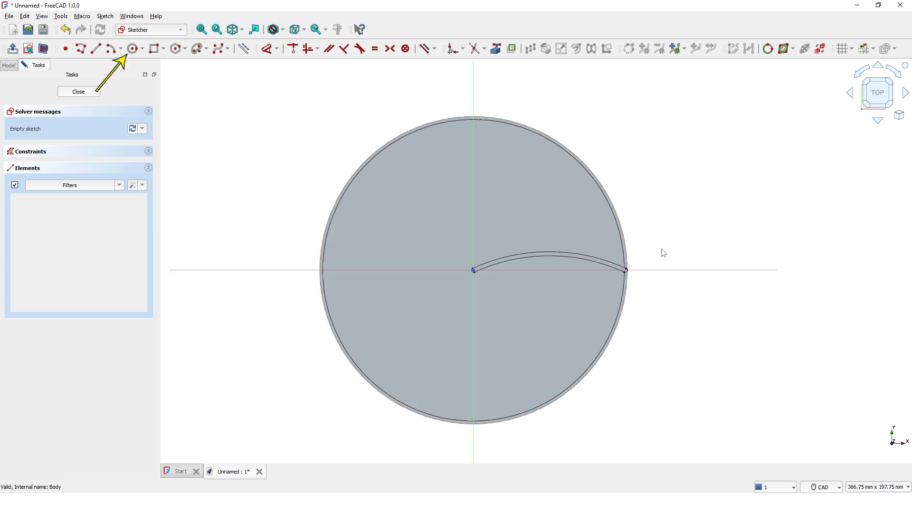
scroll(664, 253, up, 1)
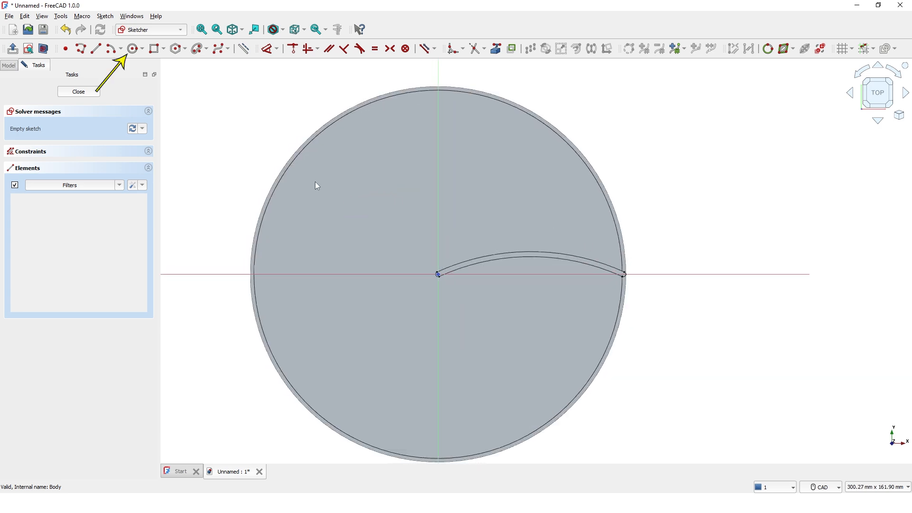
click(134, 49)
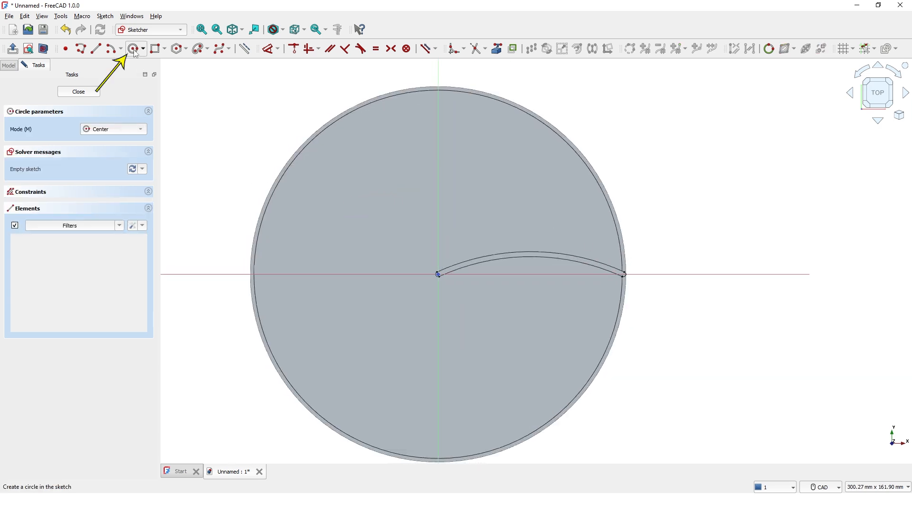
scroll(438, 281, up, 3)
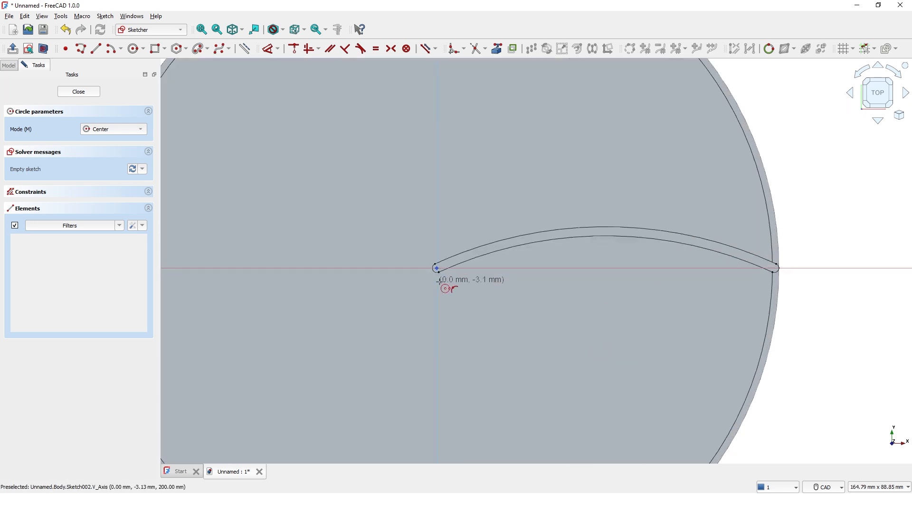
scroll(439, 280, up, 2)
click(437, 254)
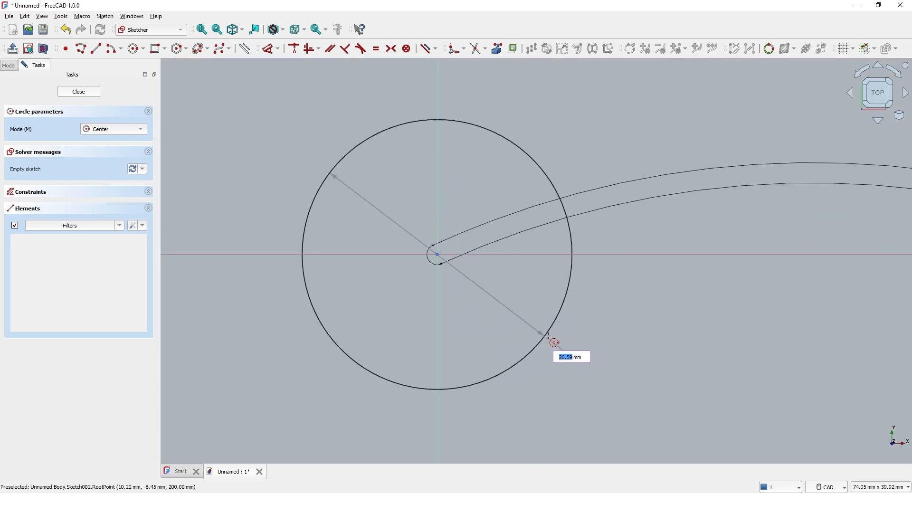
scroll(548, 336, down, 2)
text(150)
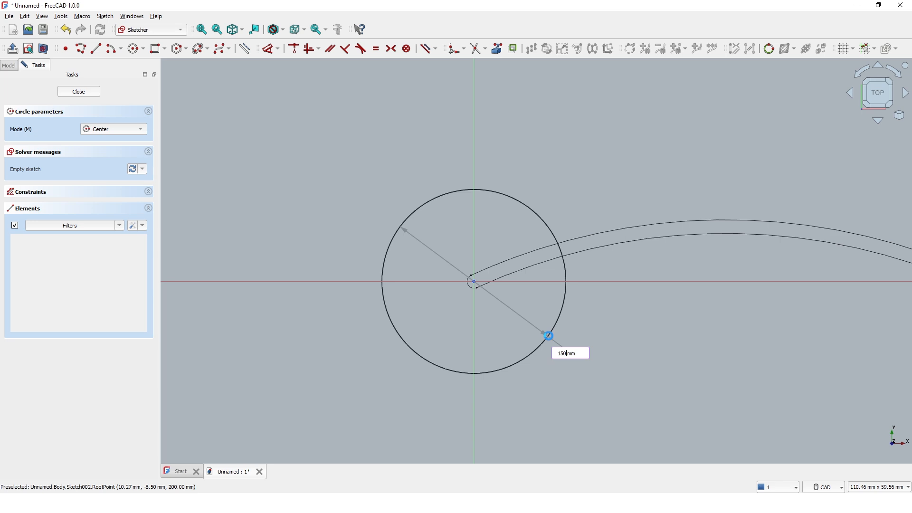
key(Return)
scroll(551, 337, down, 2)
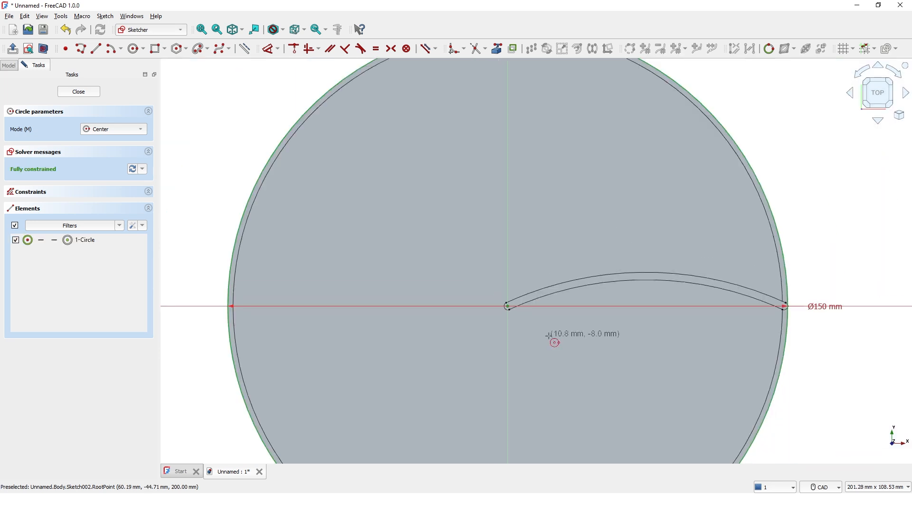
Finish the circle sketch and pad it 5 mm to form the upper disc.
middle_drag(554, 338, 526, 322)
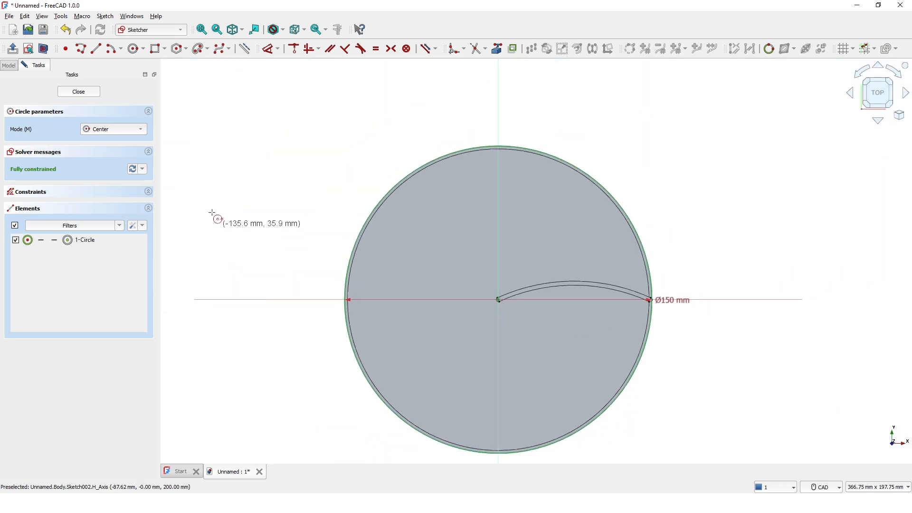
click(79, 92)
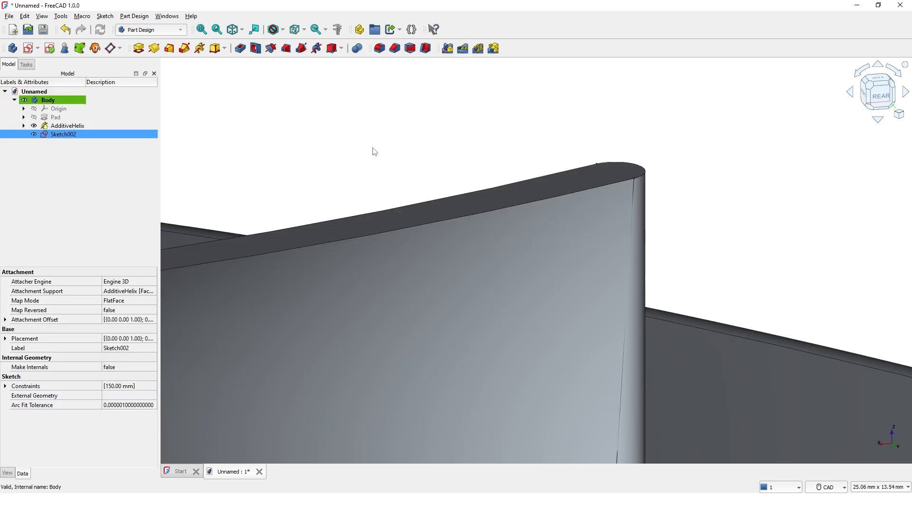
scroll(372, 150, down, 5)
scroll(372, 152, down, 5)
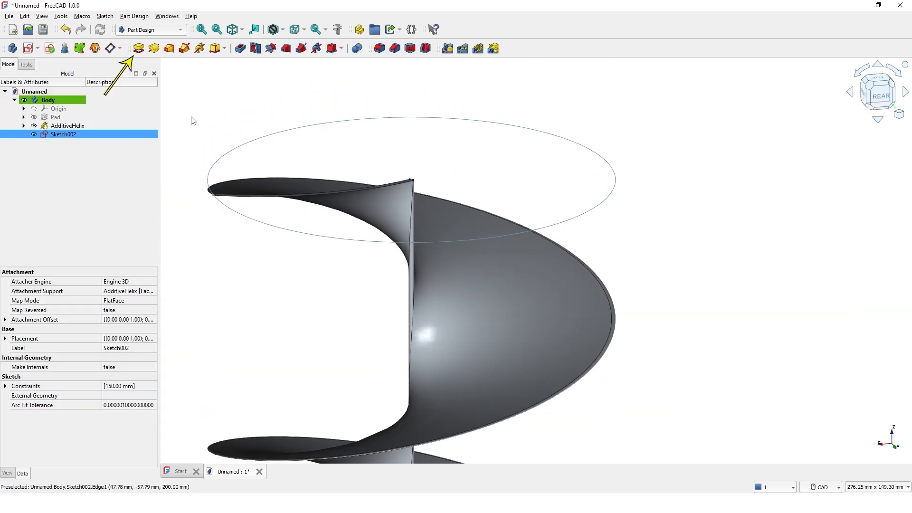
click(138, 48)
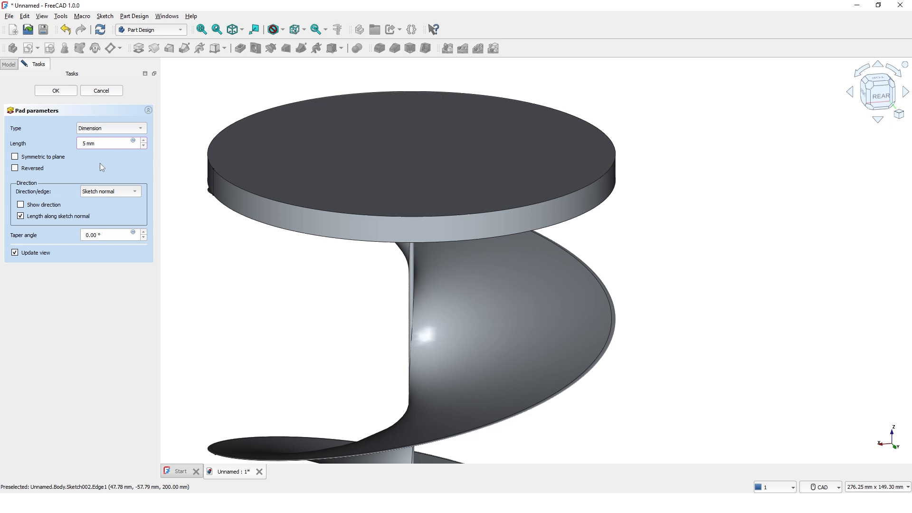
click(62, 92)
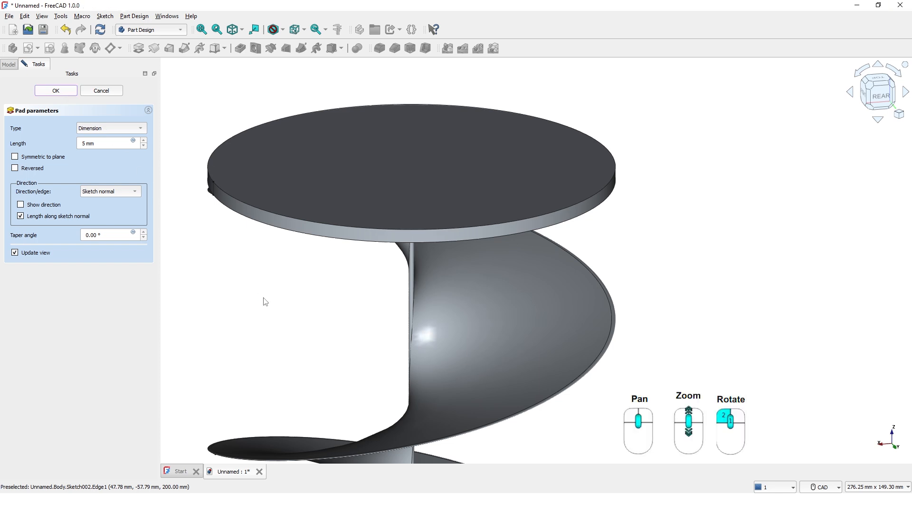
Create a datum plane attached to the upper face of the base disc with a z-direction offset of 100 mm.
scroll(263, 297, up, 3)
scroll(274, 300, down, 4)
scroll(274, 304, down, 4)
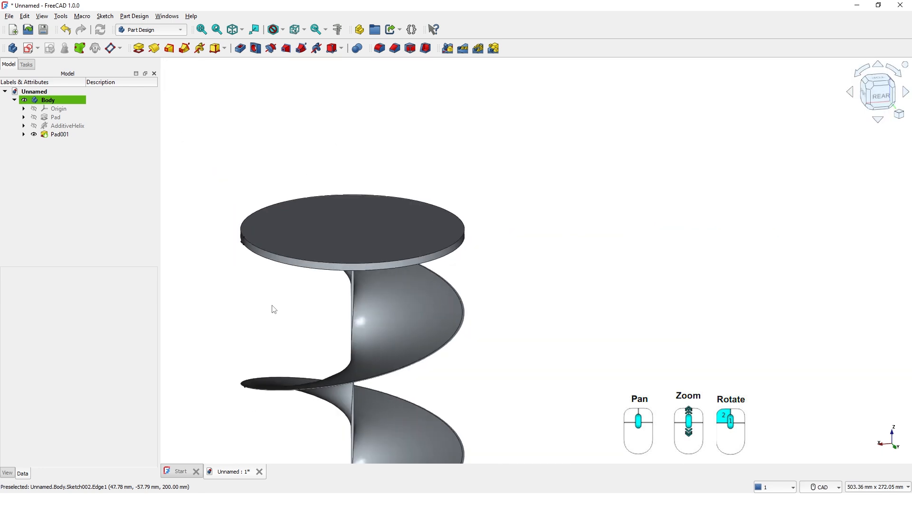
middle_drag(275, 301, 323, 258)
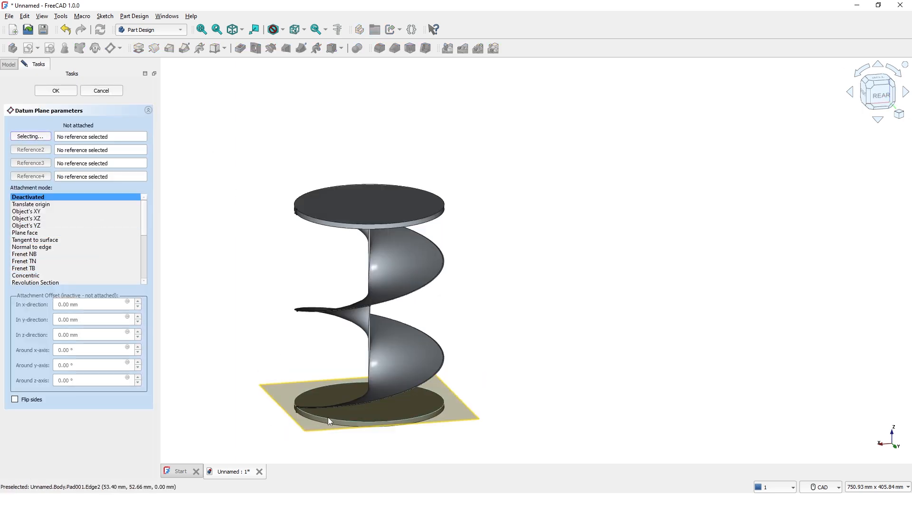
scroll(334, 416, up, 5)
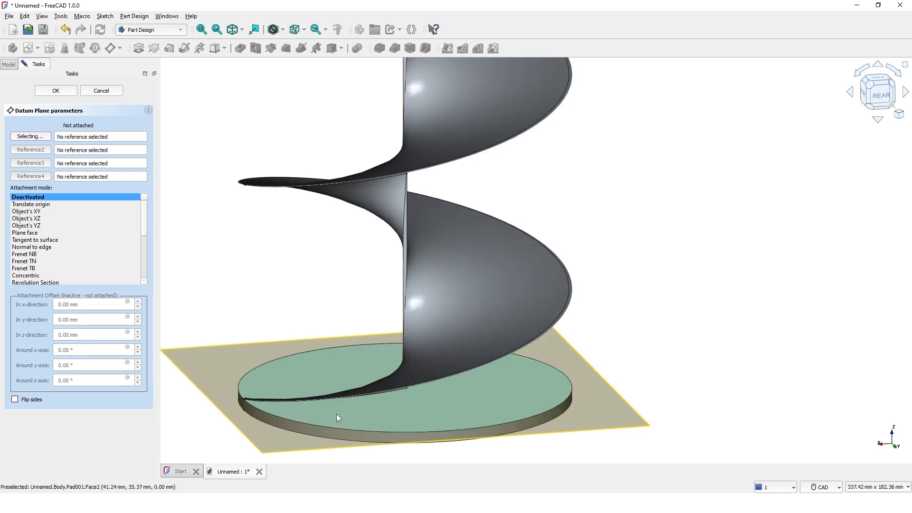
click(333, 419)
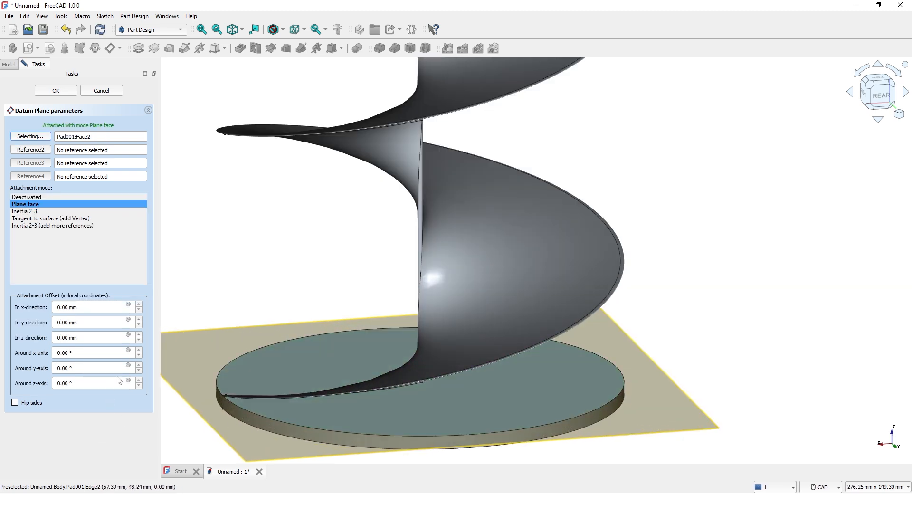
drag(92, 340, 19, 335)
text(1)
text(0.0)
key(Return)
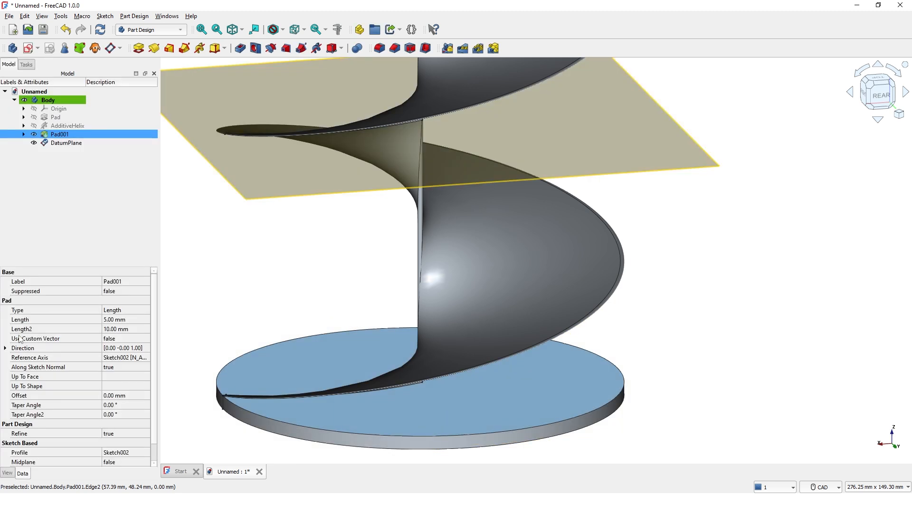
Start a new sketch on the datum plane and switch the display style to Wireframe.
scroll(366, 295, down, 4)
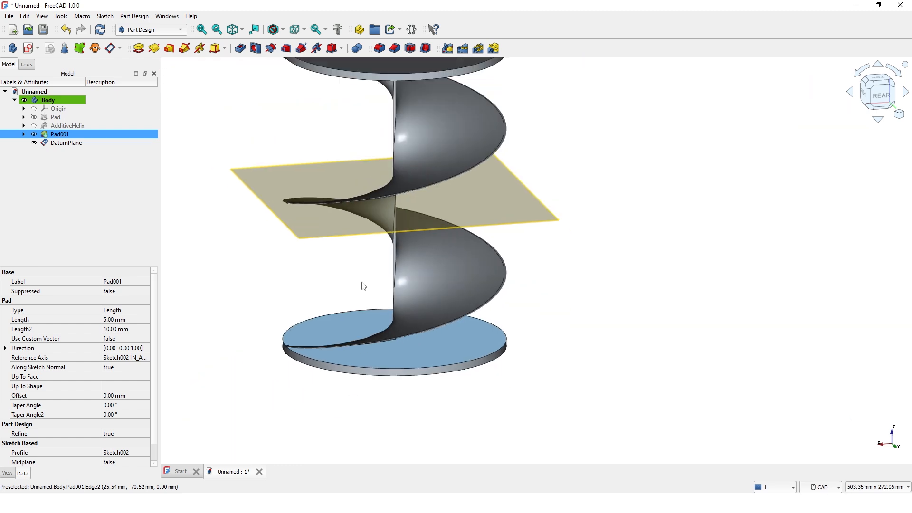
middle_drag(363, 287, 358, 322)
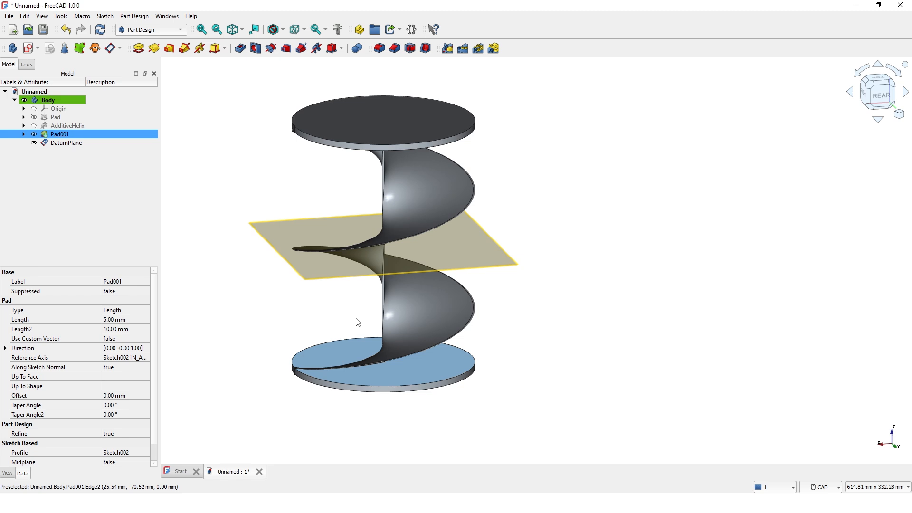
middle_drag(357, 322, 352, 340)
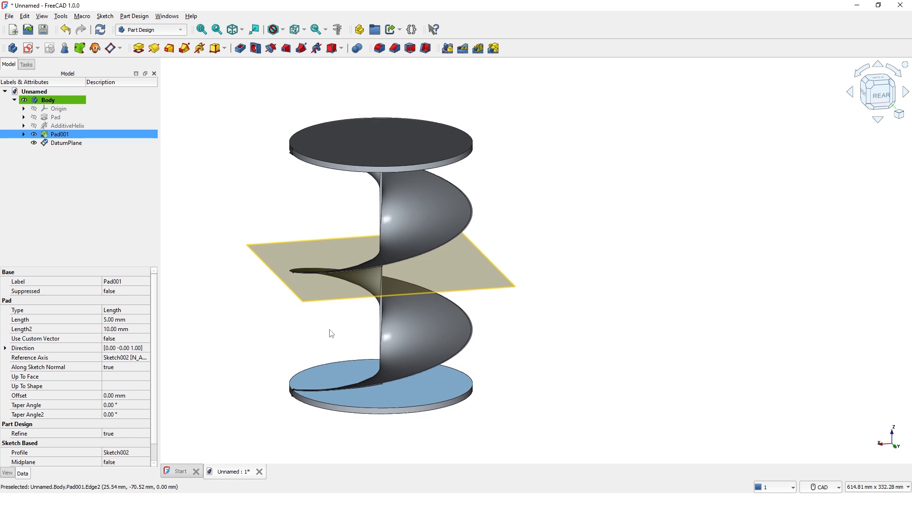
click(317, 301)
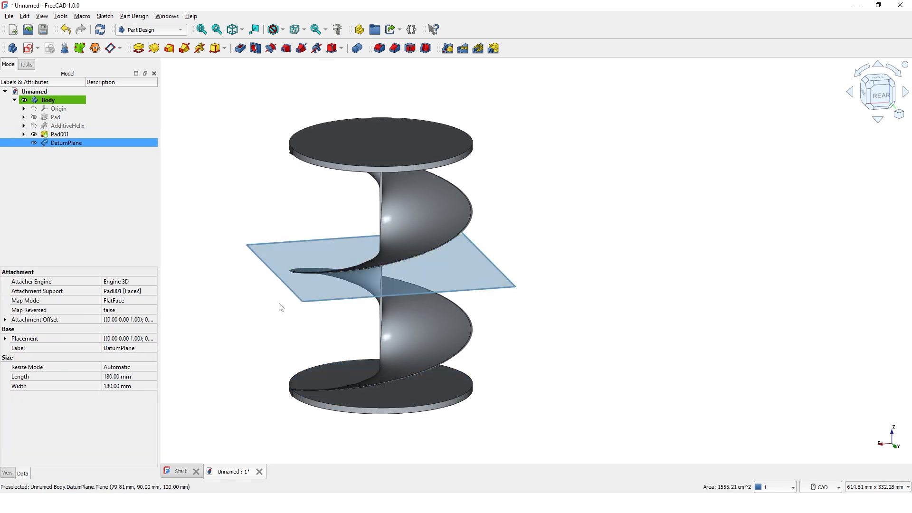
click(29, 47)
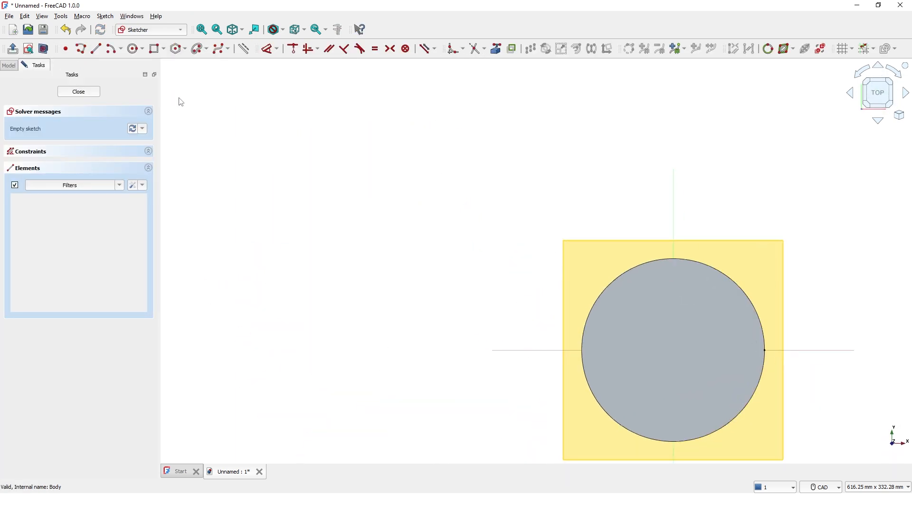
mouse_move(523, 342)
middle_down()
mouse_move(354, 272)
mouse_move(277, 254)
middle_up()
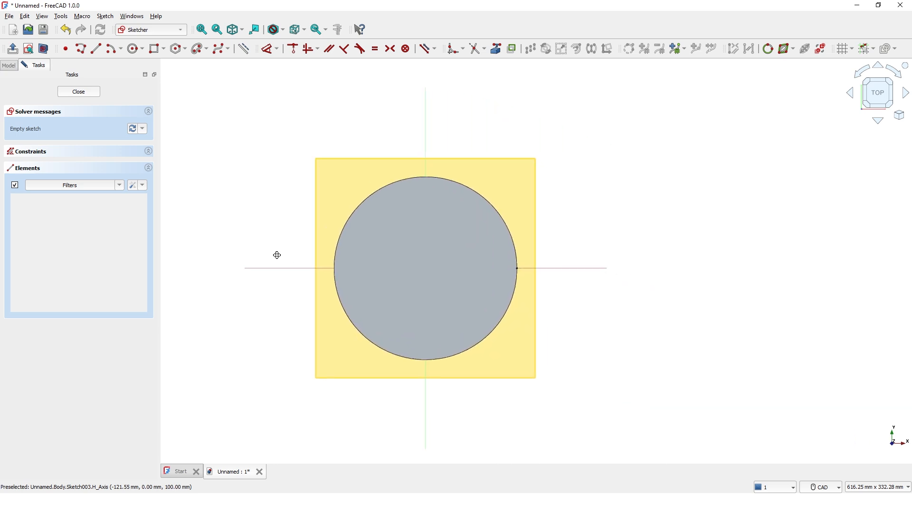
click(287, 37)
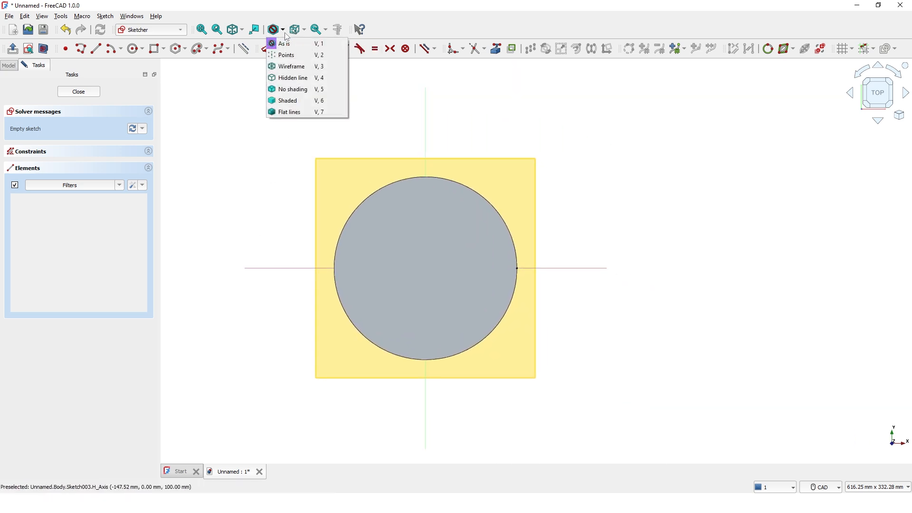
click(288, 67)
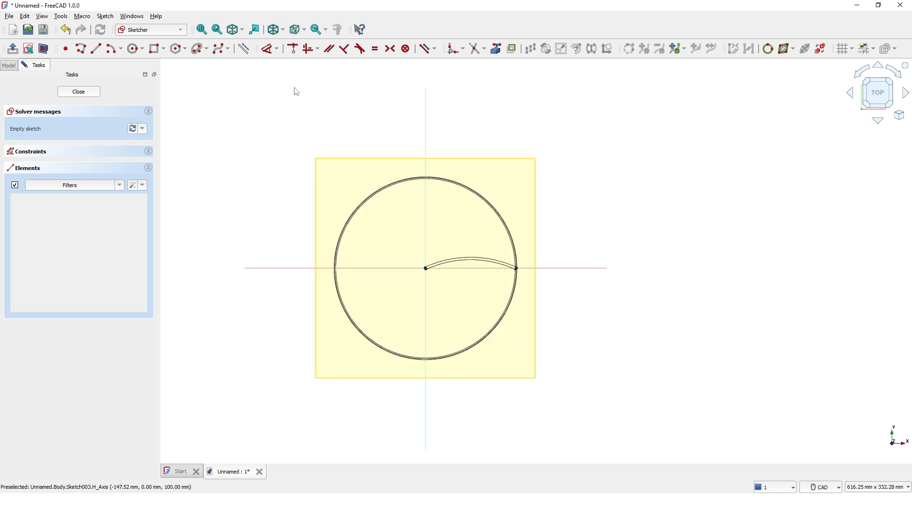
Draw a 15 mm diameter circle centred on the sketch origin and close the sketch.
scroll(426, 284, up, 3)
scroll(426, 275, up, 5)
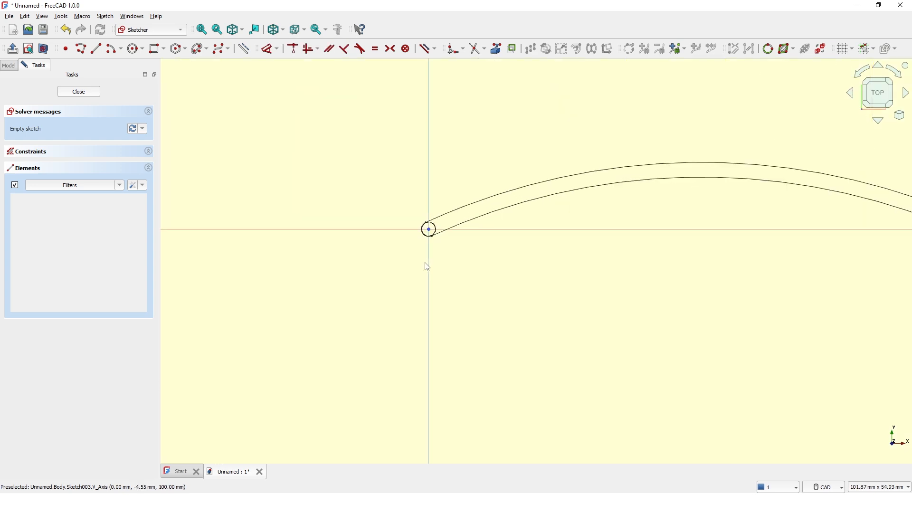
click(135, 49)
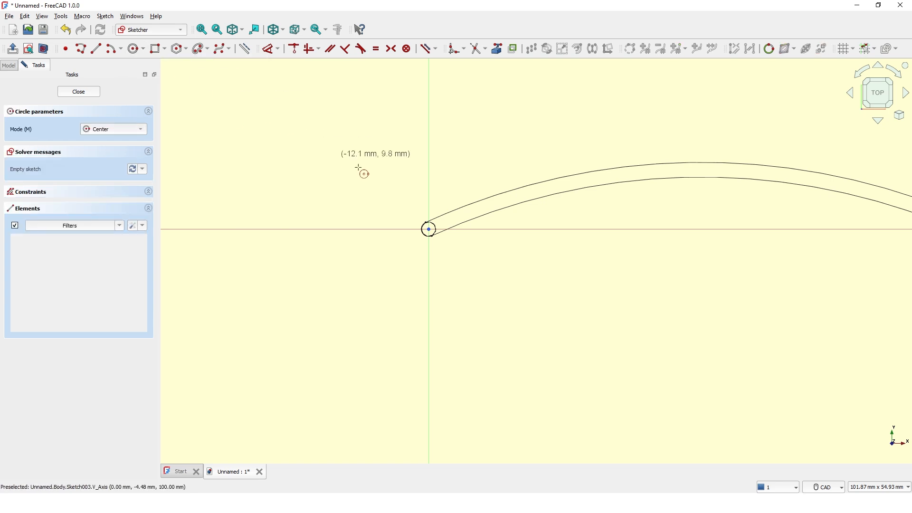
click(429, 229)
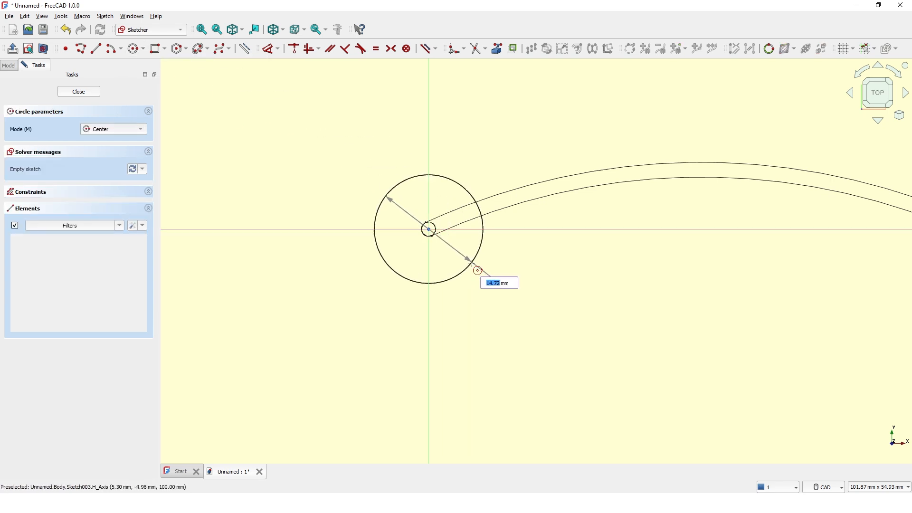
text(1)
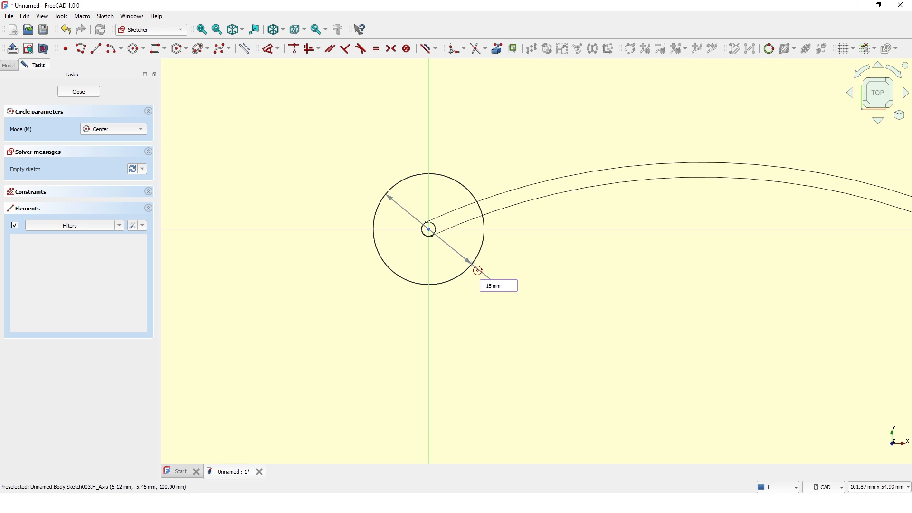
text(5)
key(Return)
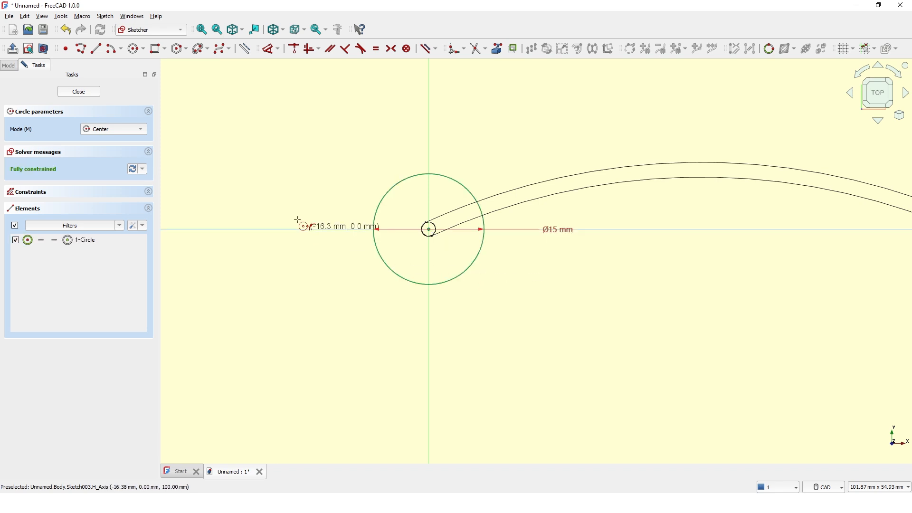
click(79, 92)
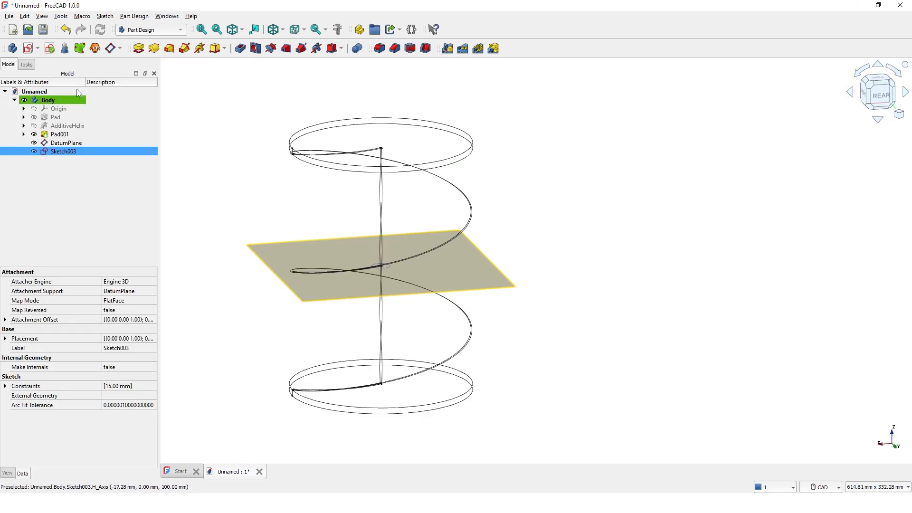
Switch the display style to Flat lines and pad the 15 mm circle 250 mm symmetric to its plane as a central shaft.
click(286, 30)
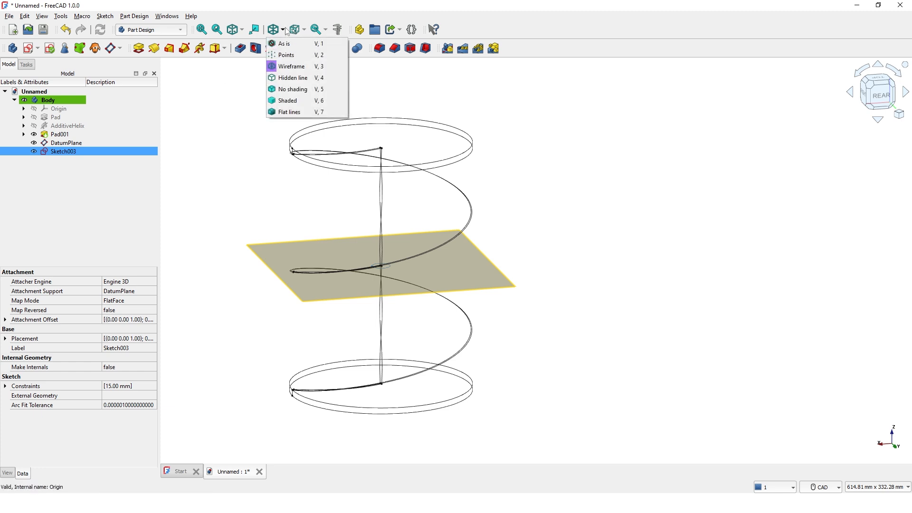
click(282, 116)
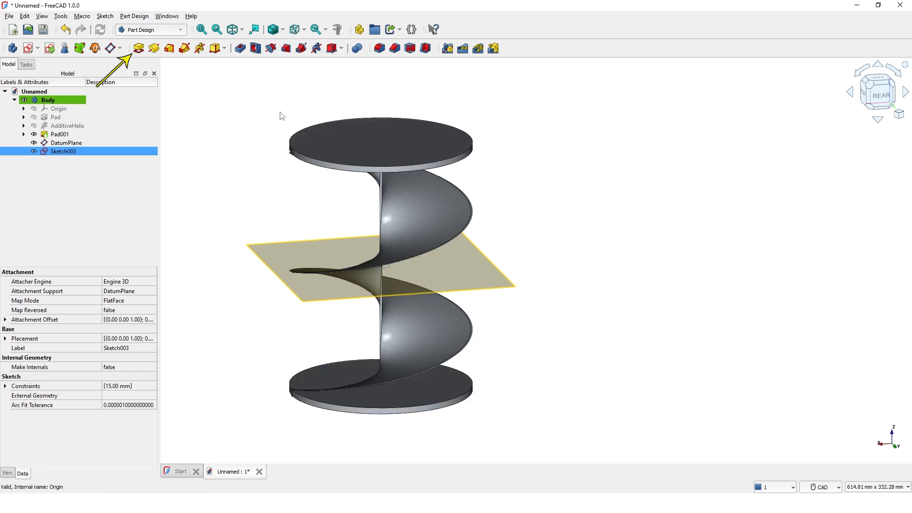
click(138, 48)
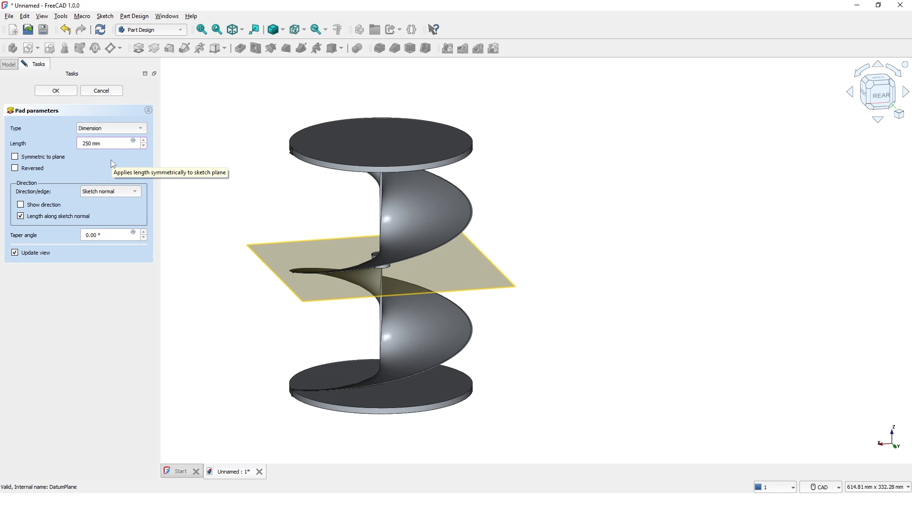
click(15, 157)
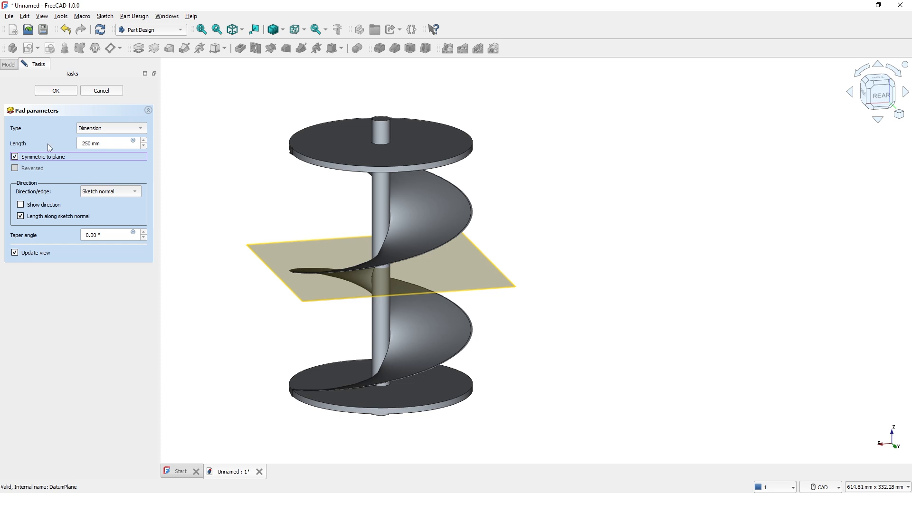
click(56, 90)
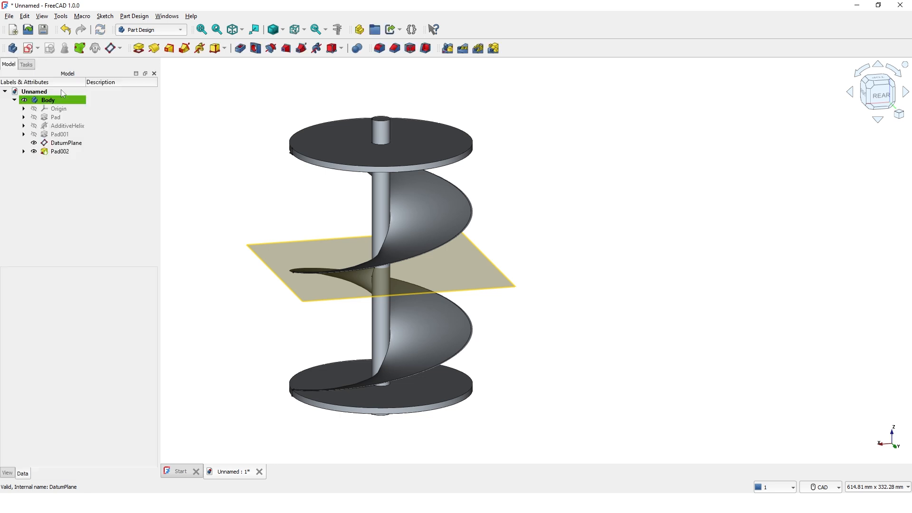
Hide the datum plane and start a new sketch on the upper end face of the central shaft.
click(33, 142)
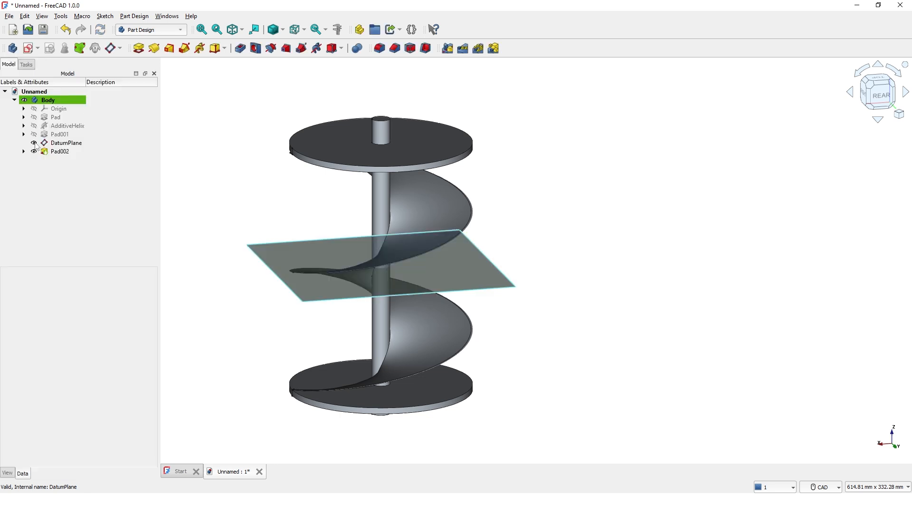
middle_drag(297, 206, 297, 218)
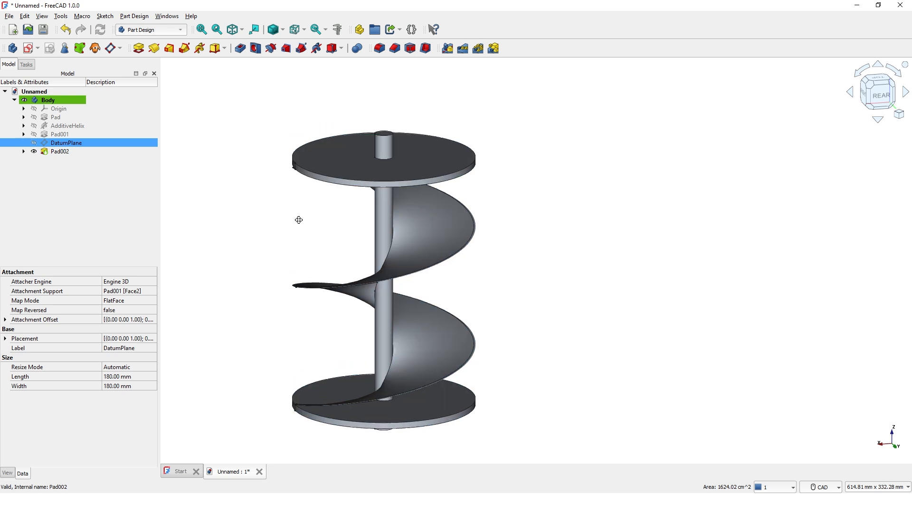
scroll(297, 222, up, 1)
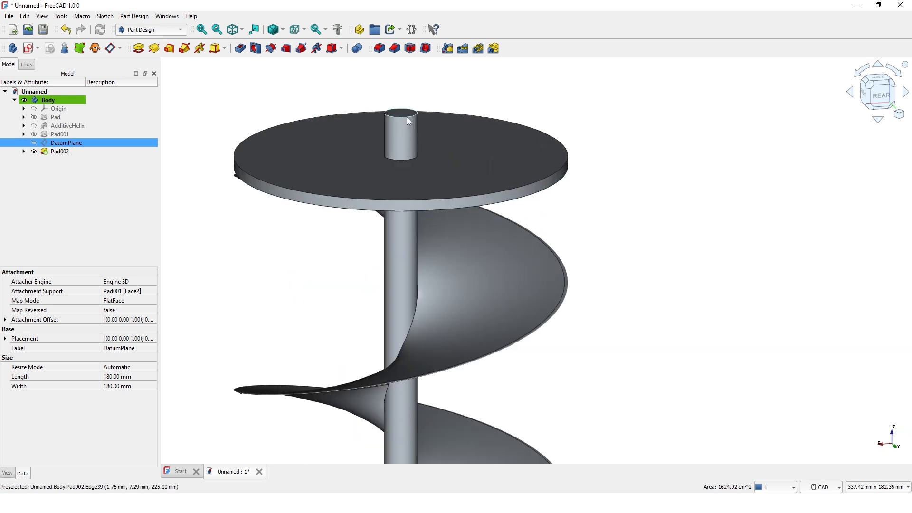
scroll(407, 117, up, 10)
middle_drag(402, 147, 411, 150)
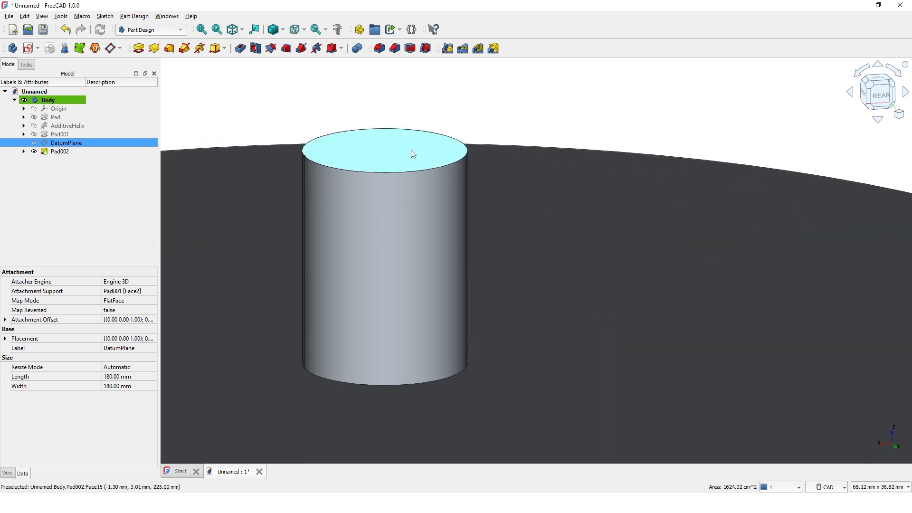
click(412, 152)
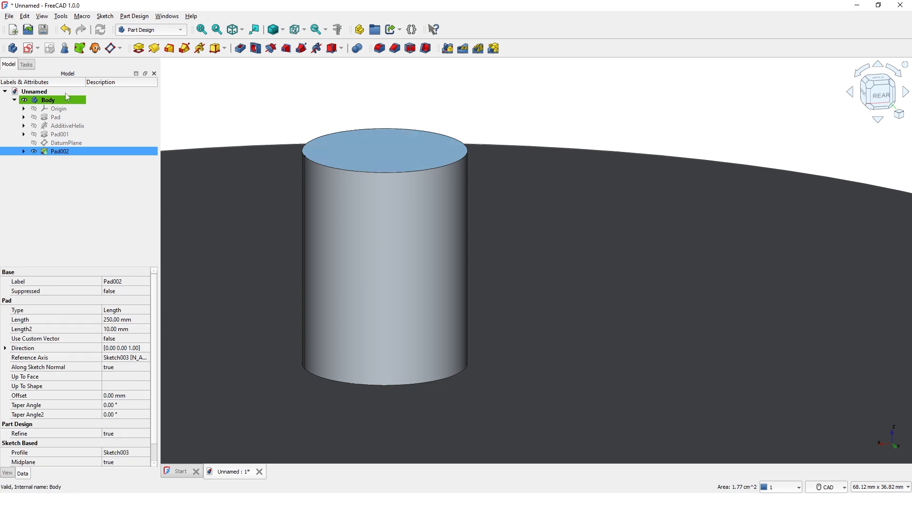
click(28, 49)
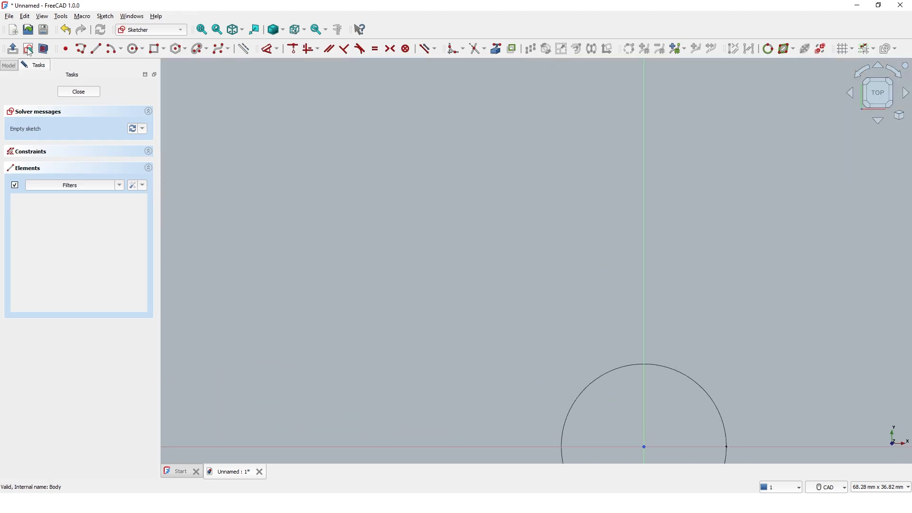
Draw a centred rectangle 5 mm wide and 3 mm high, with its centre where the shaft's circular edge meets the horizontal axis.
middle_drag(551, 322, 426, 182)
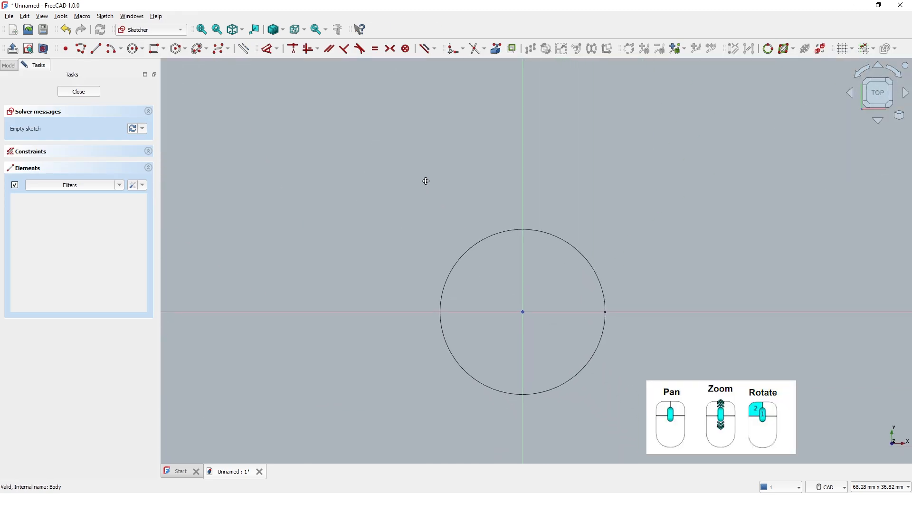
scroll(566, 357, up, 2)
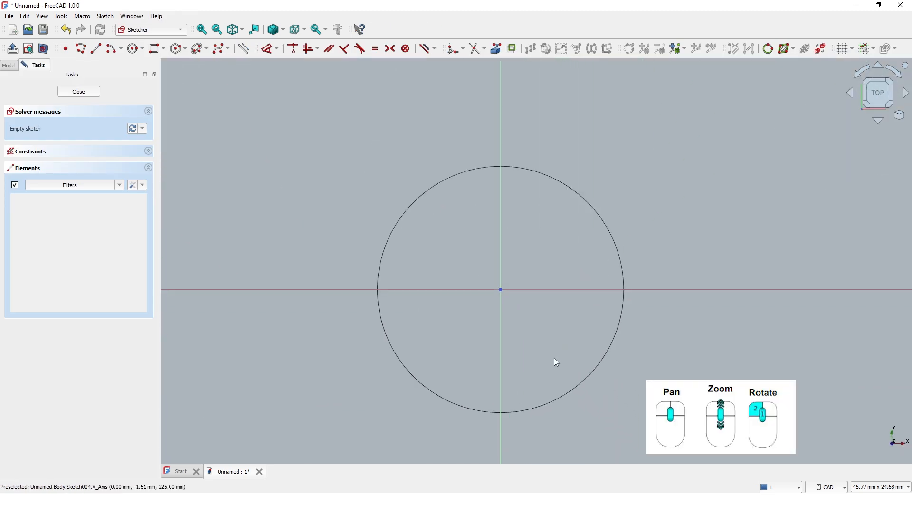
scroll(554, 358, up, 1)
middle_drag(552, 358, 502, 346)
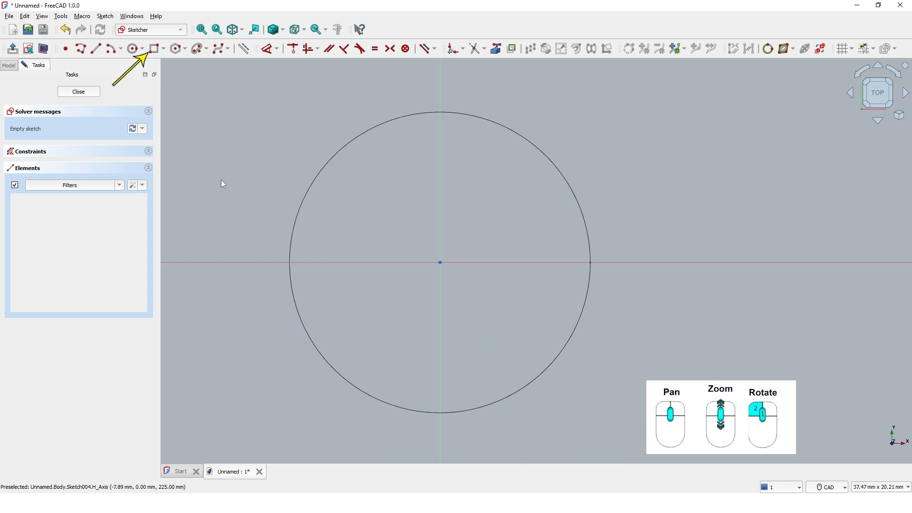
click(163, 49)
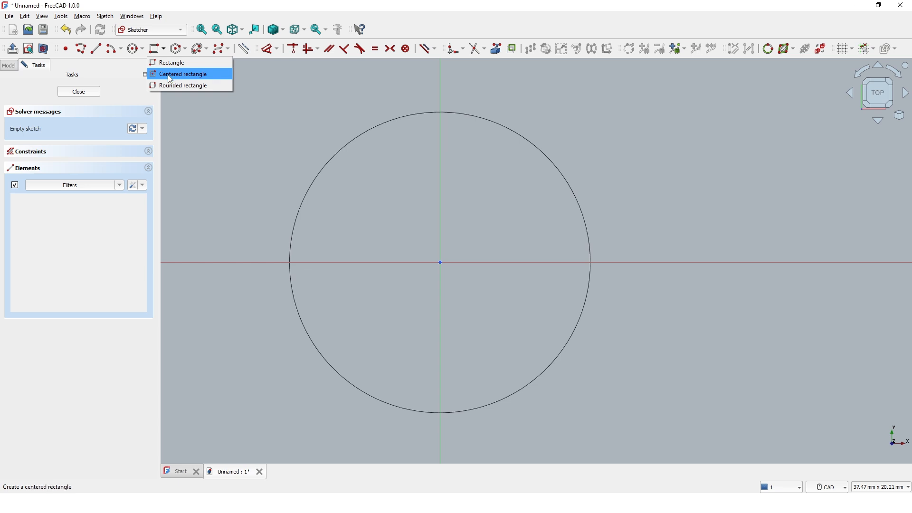
click(170, 78)
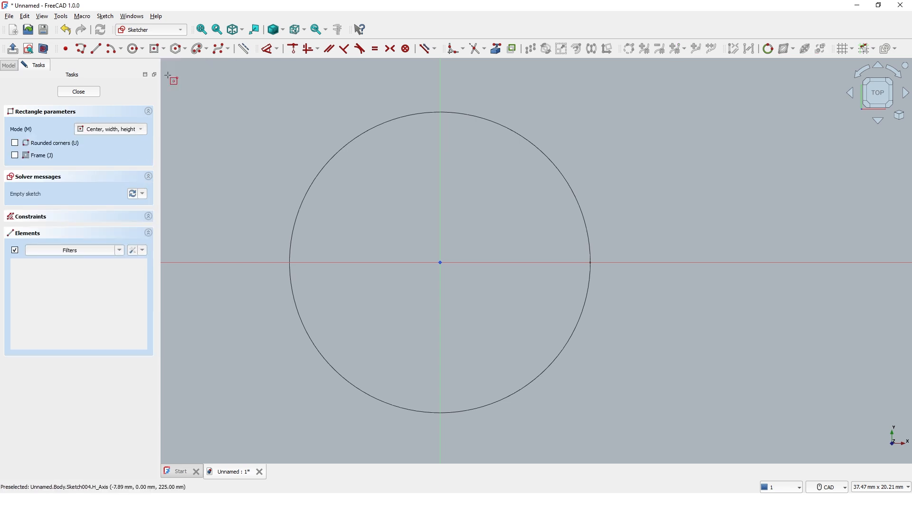
click(591, 262)
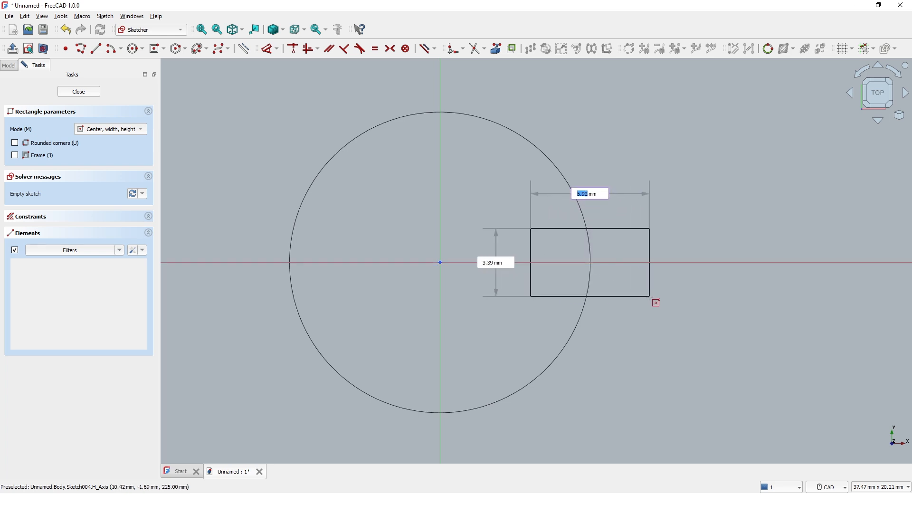
text(5)
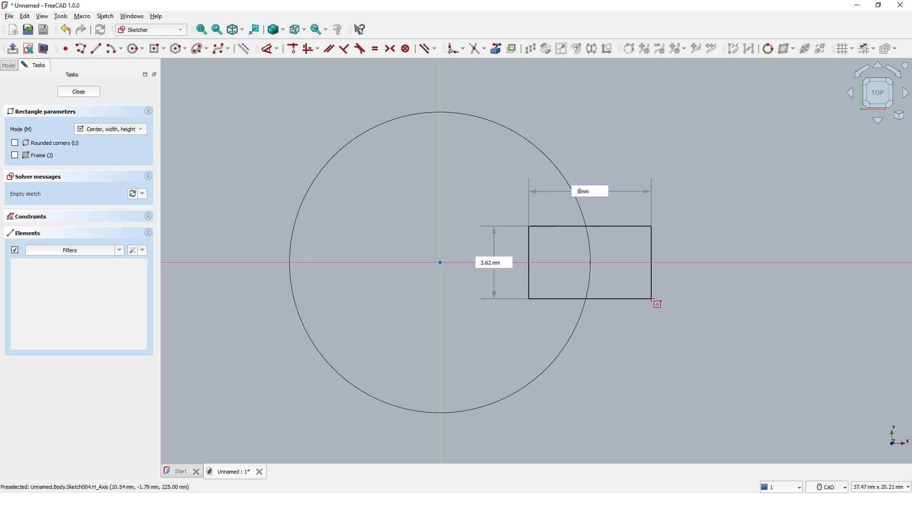
key(Tab)
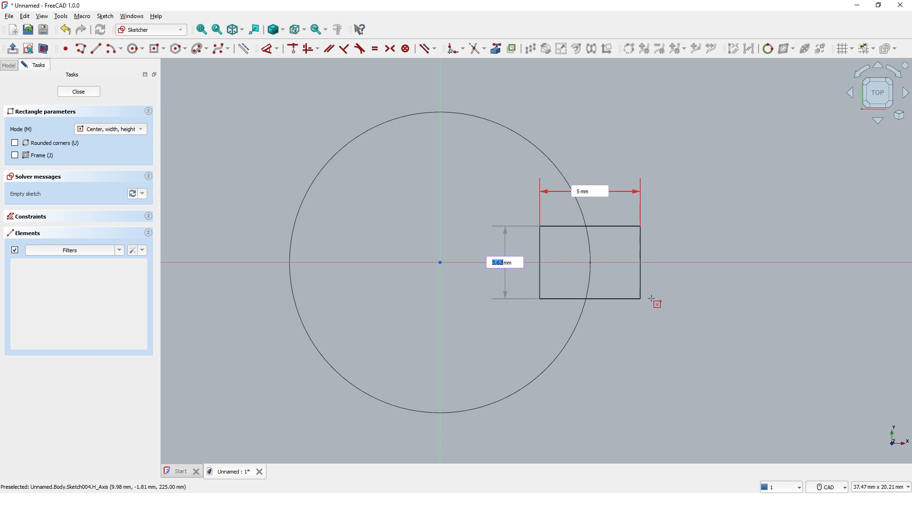
text(3)
key(Return)
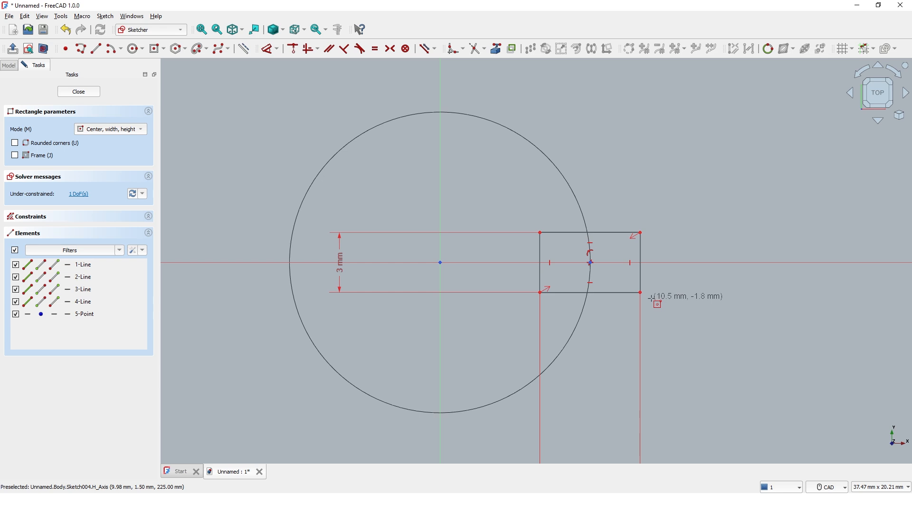
right_click(653, 299)
Shift the rectangle's centre point slightly inward along the horizontal axis, and project the shaft's circular edge as external geometry.
scroll(594, 280, up, 4)
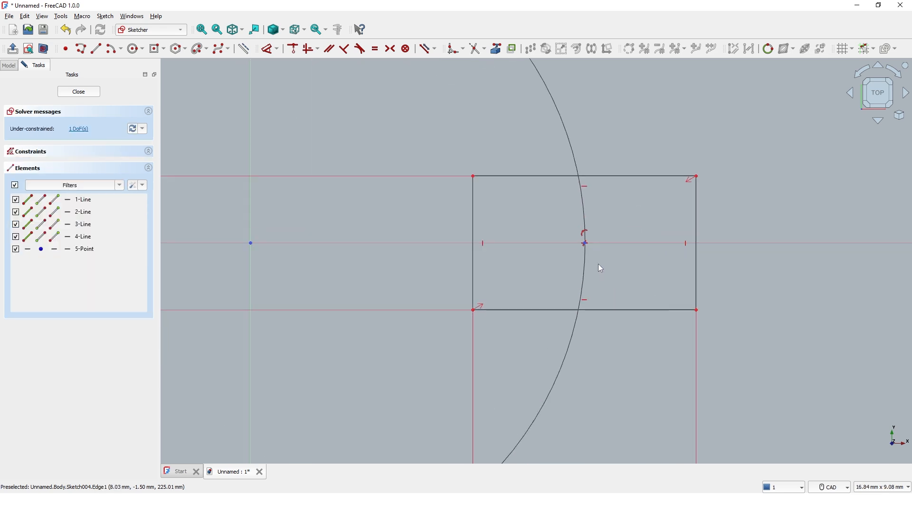
drag(586, 244, 568, 242)
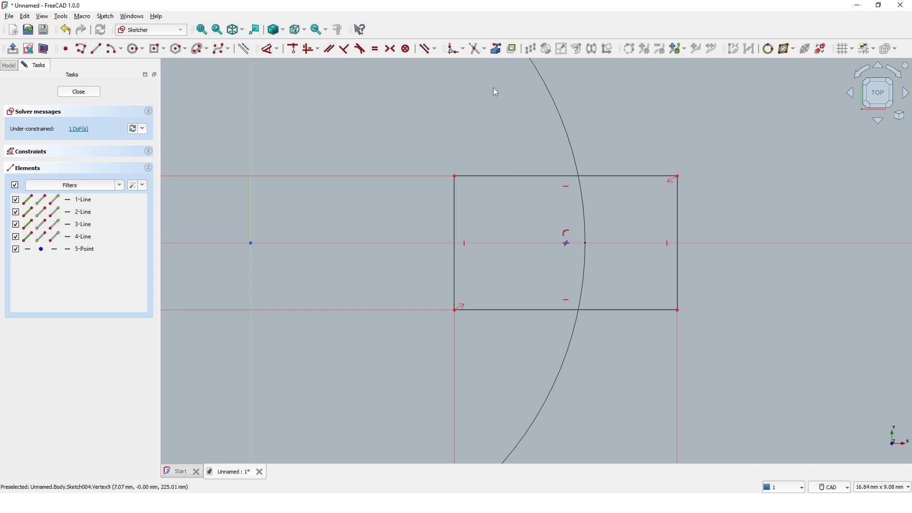
click(497, 51)
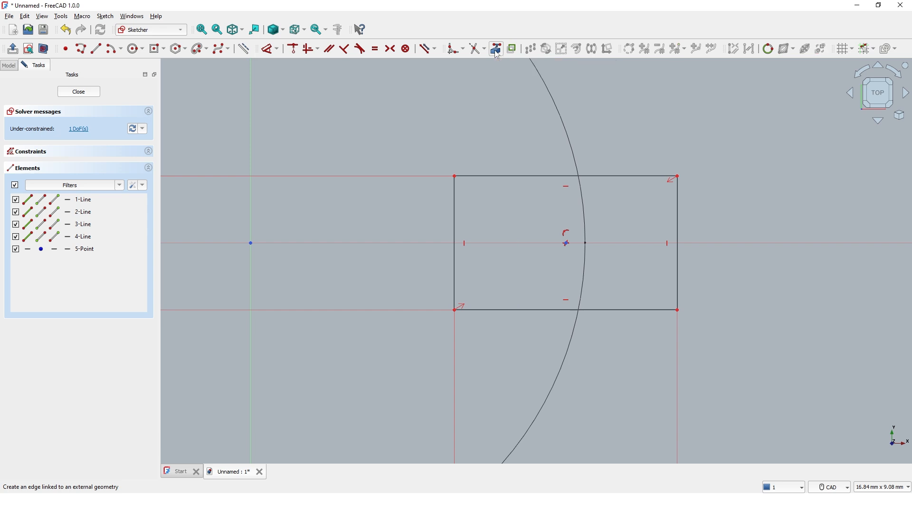
click(565, 132)
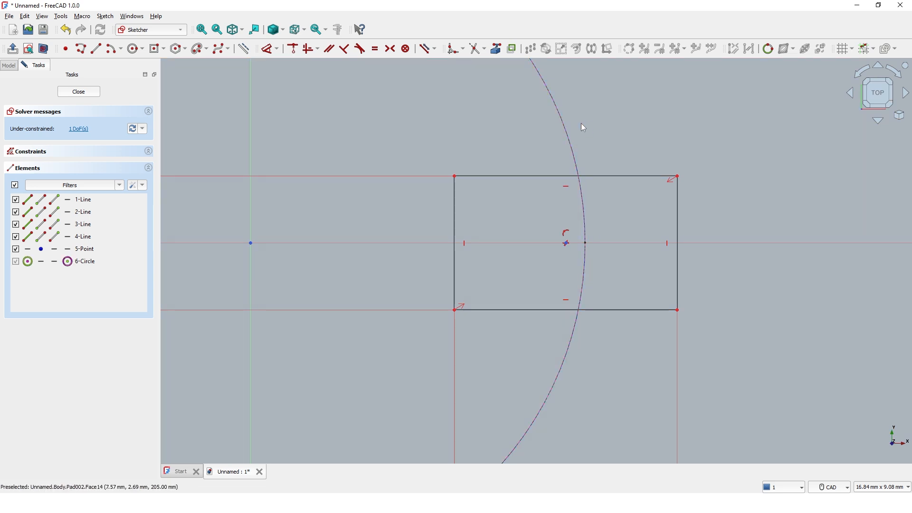
Constrain the rectangle's centre point coincident with the projected shaft circle and close the sketch.
click(566, 245)
click(586, 243)
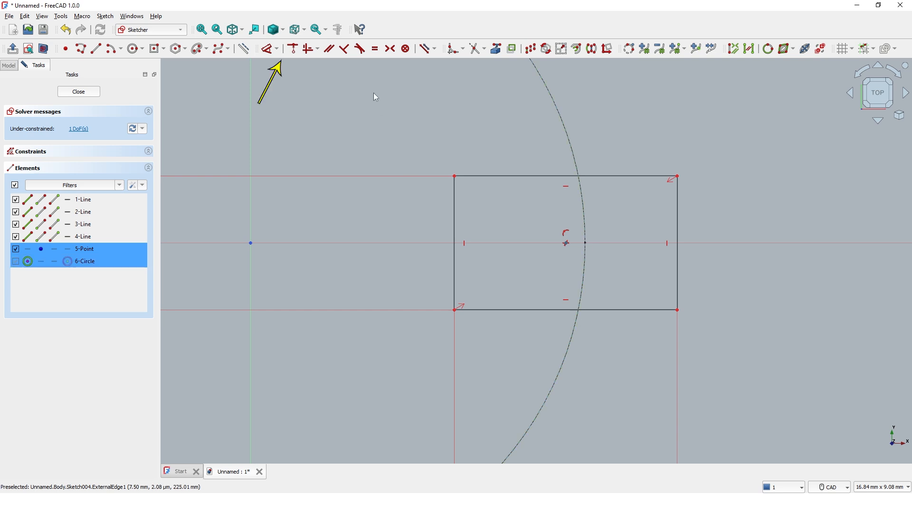
click(293, 49)
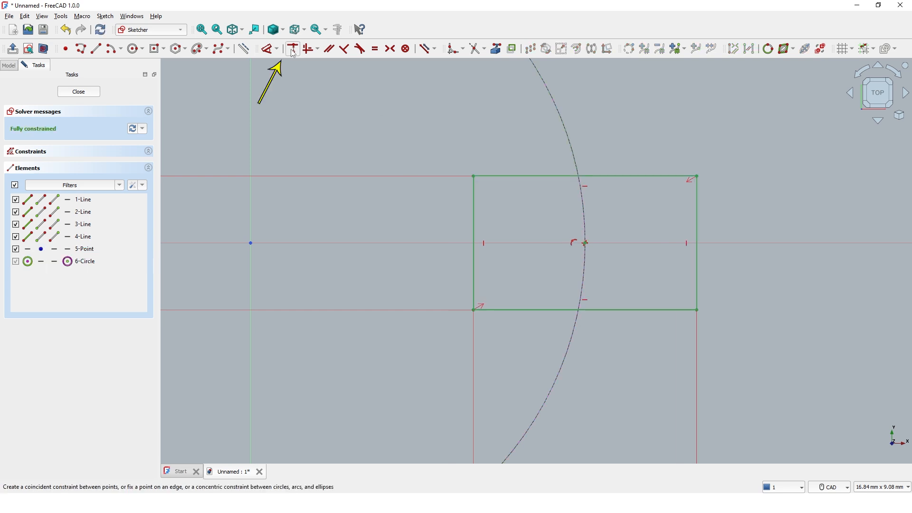
scroll(408, 147, up, 1)
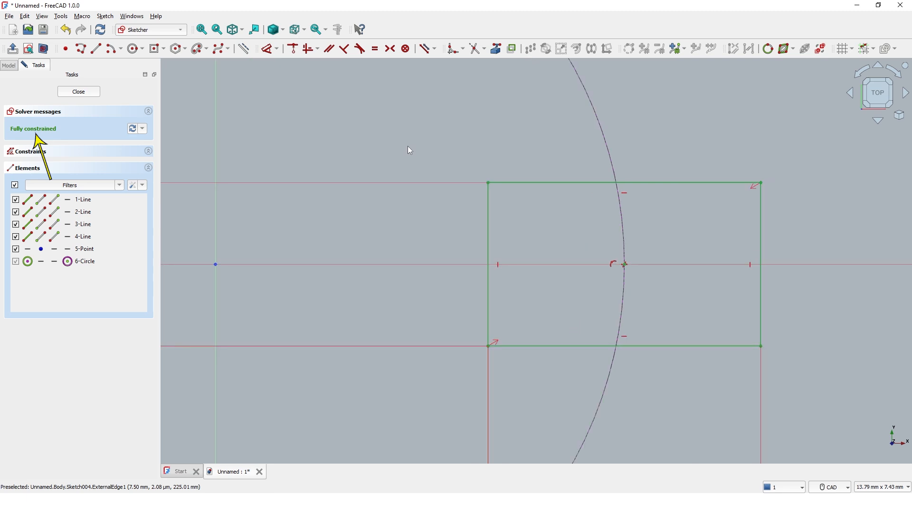
scroll(408, 145, down, 3)
scroll(412, 142, down, 3)
middle_drag(412, 141, 444, 164)
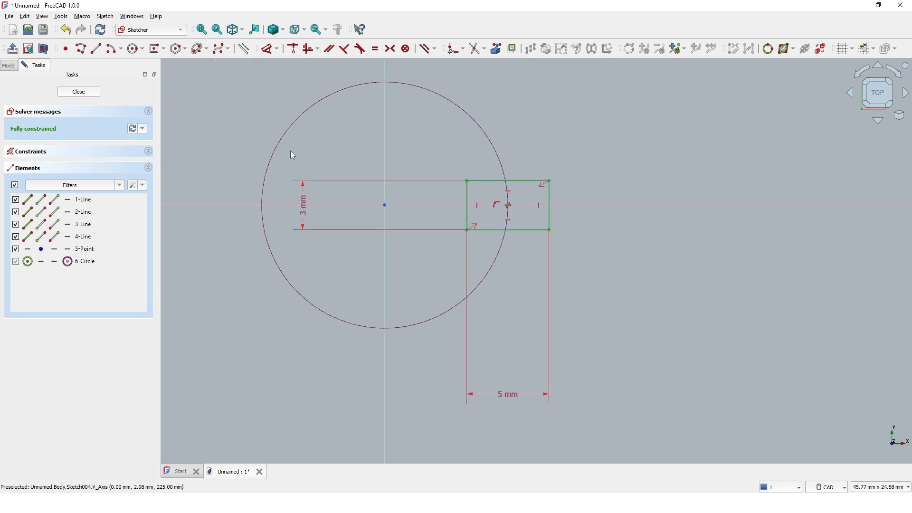
click(71, 92)
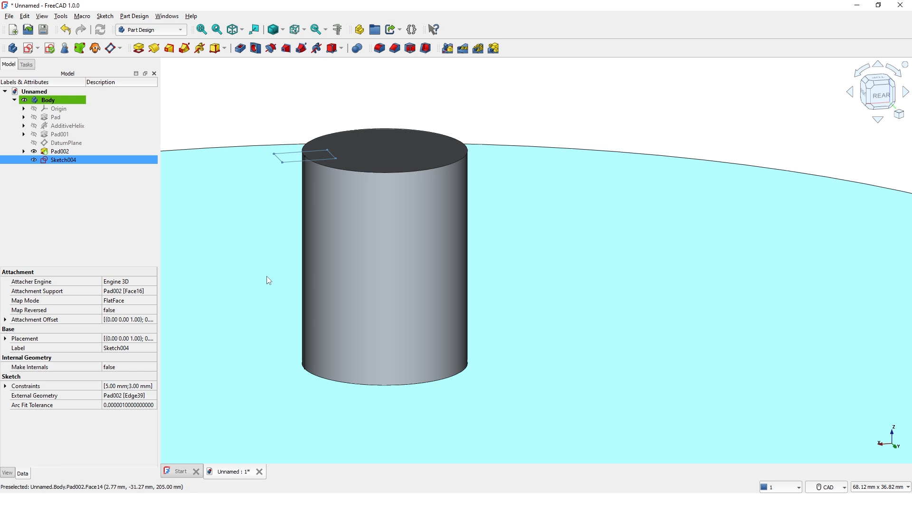
Pocket the rectangle sketch with type Up to face, ending at the upper disc's top face, to cut a keyway in the shaft.
scroll(429, 276, up, 4)
middle_drag(428, 274, 389, 357)
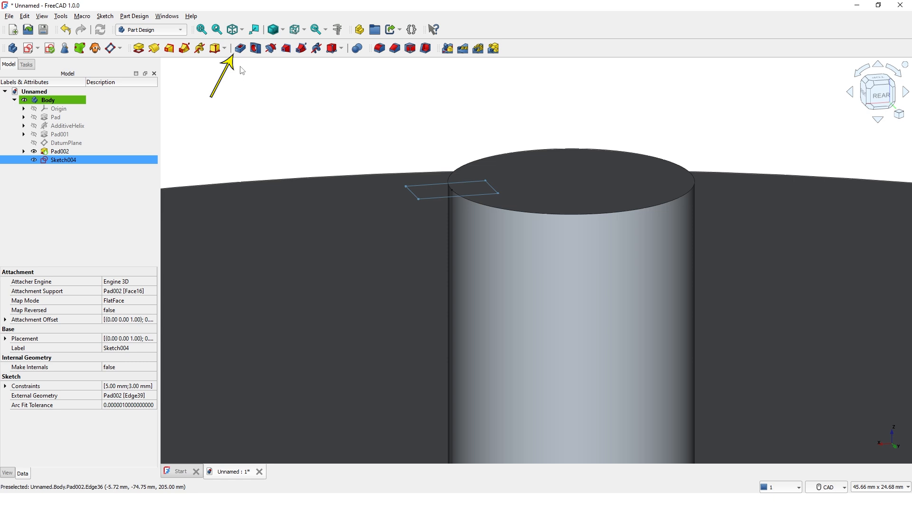
click(239, 50)
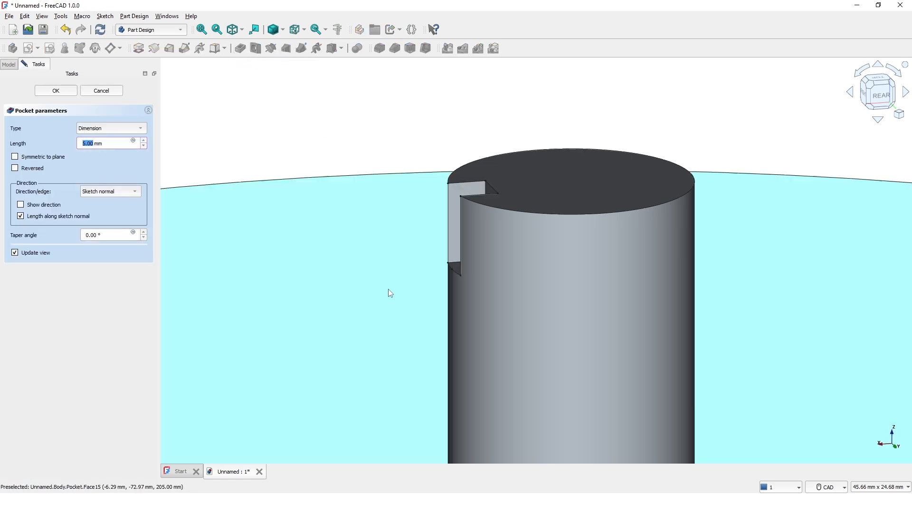
scroll(389, 315, down, 2)
middle_drag(388, 318, 448, 254)
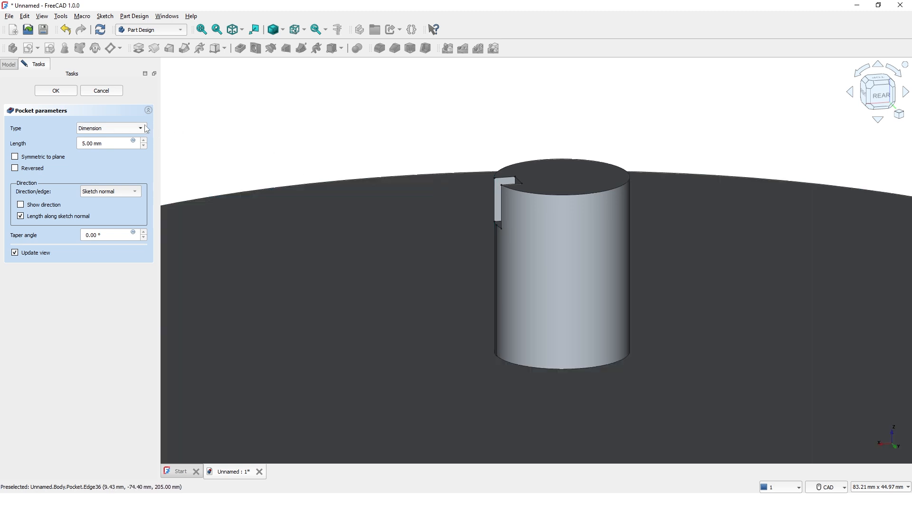
click(141, 128)
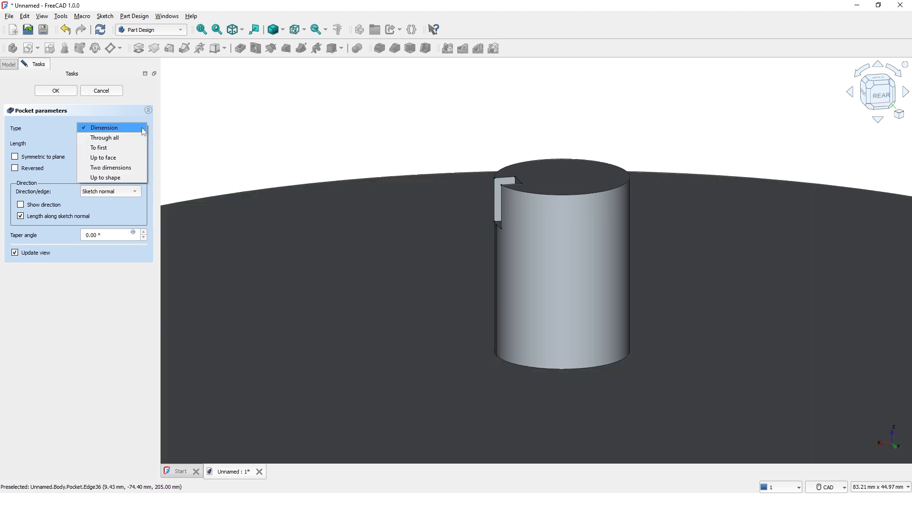
click(116, 159)
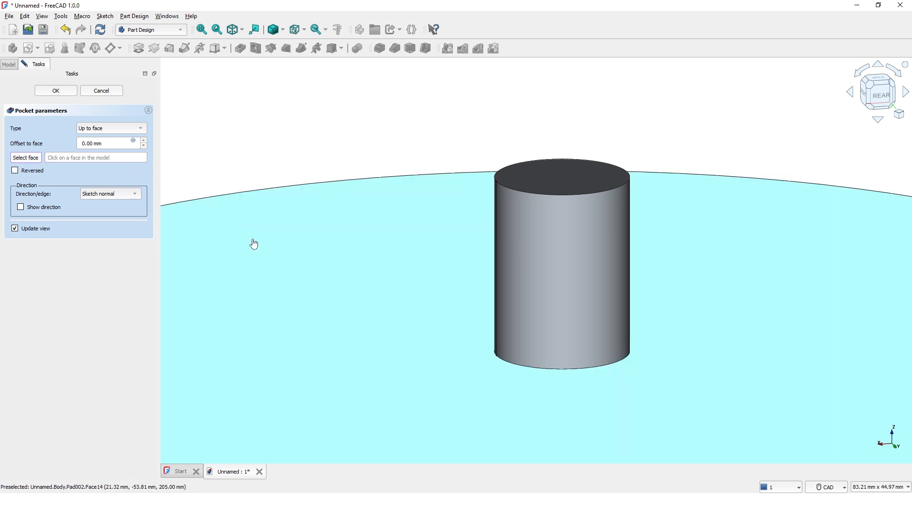
click(254, 244)
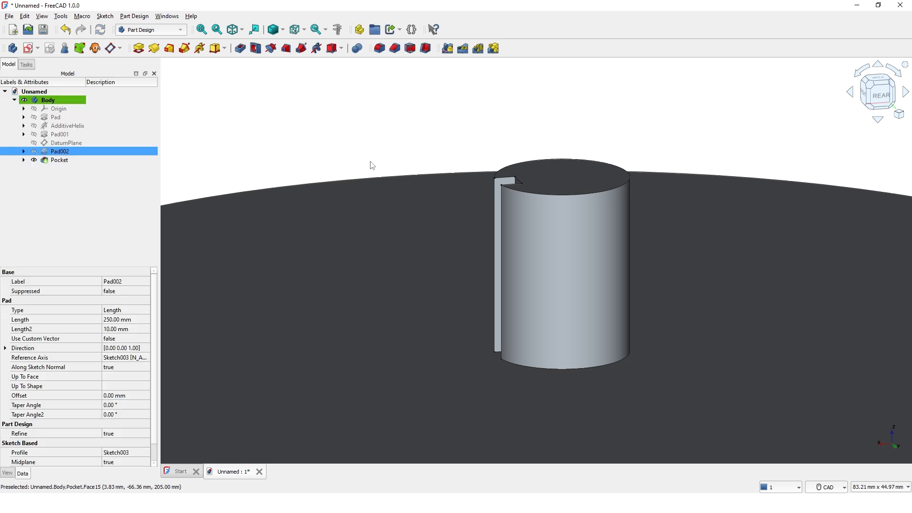
Examine the keyway in the upper shaft end up close, including where it meets the disc, and view the whole model.
scroll(372, 165, up, 5)
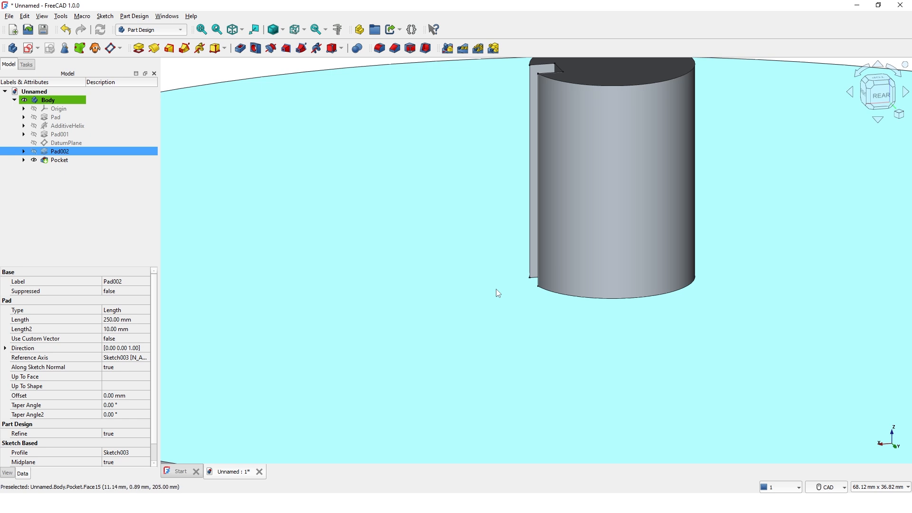
middle_drag(497, 290, 634, 276)
scroll(627, 280, up, 3)
middle_drag(399, 285, 447, 300)
scroll(380, 298, down, 2)
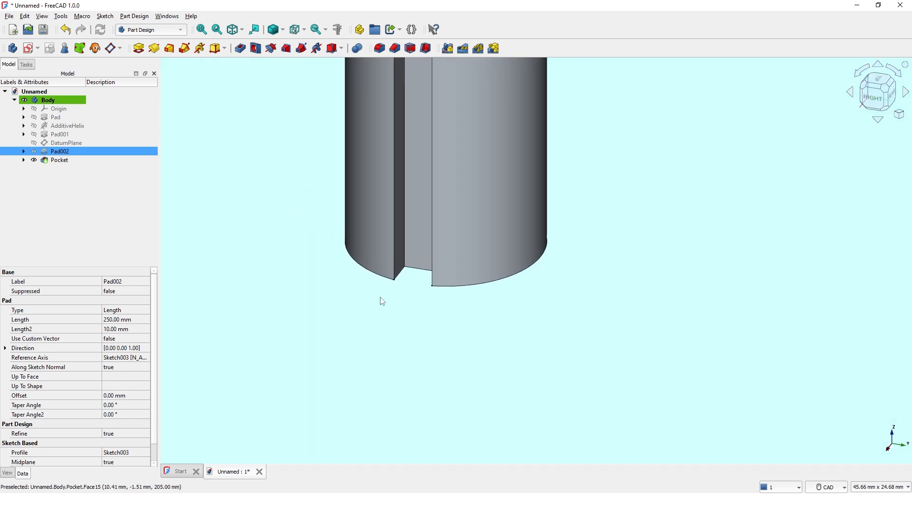
scroll(381, 298, down, 9)
click(529, 203)
middle_drag(509, 266, 532, 251)
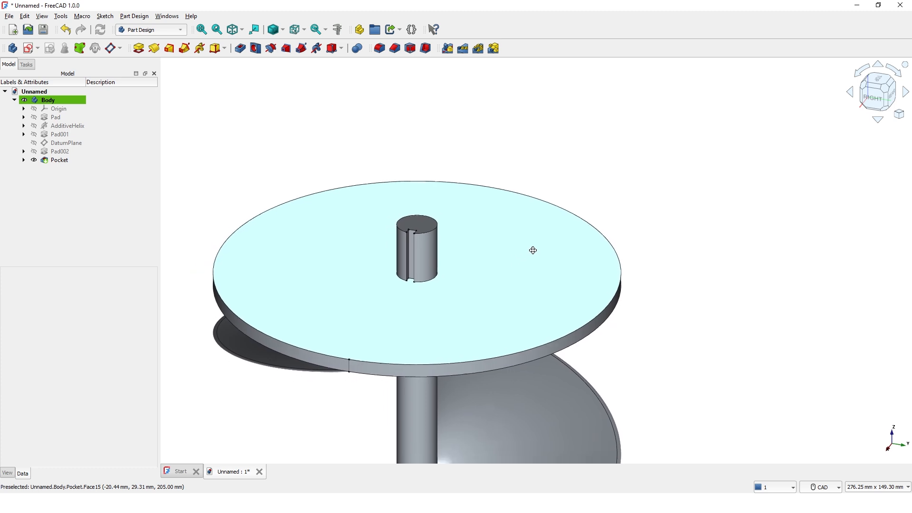
scroll(737, 228, down, 5)
middle_drag(357, 340, 217, 328)
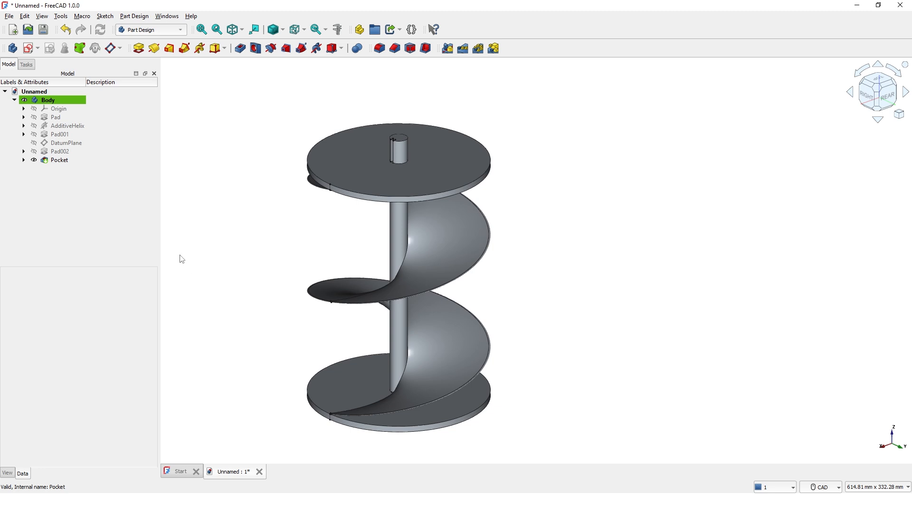
Show the datum plane halfway along the shaft.
click(34, 143)
click(66, 142)
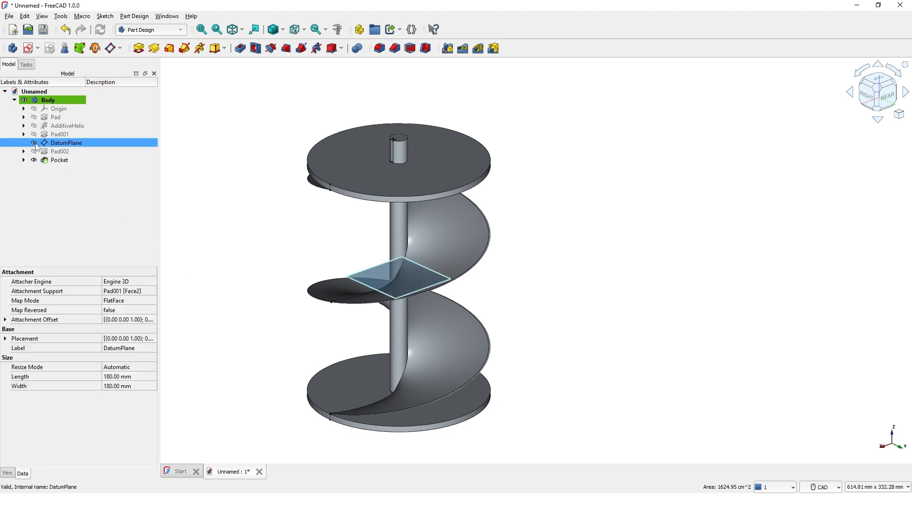
middle_drag(255, 240, 365, 257)
Mirror the keyway pocket about the datum plane halfway along the shaft to cut a matching keyway in the lower end.
click(56, 161)
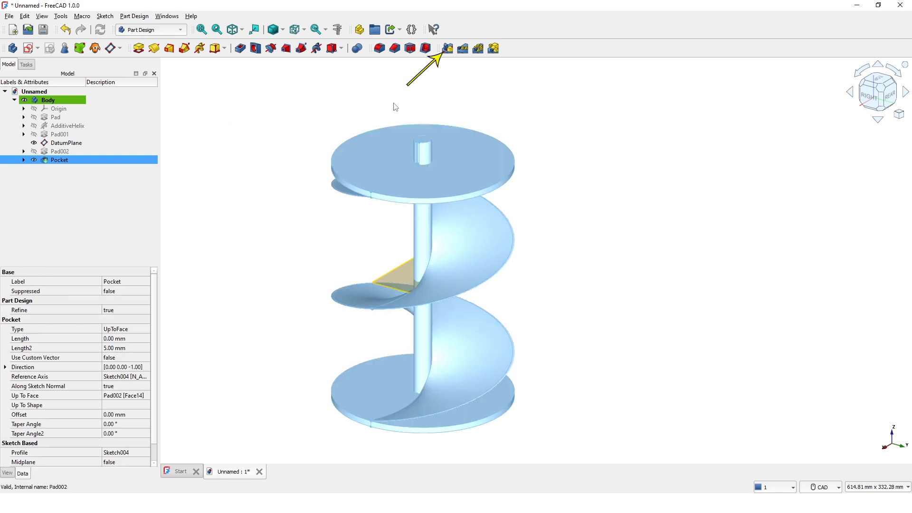
click(447, 52)
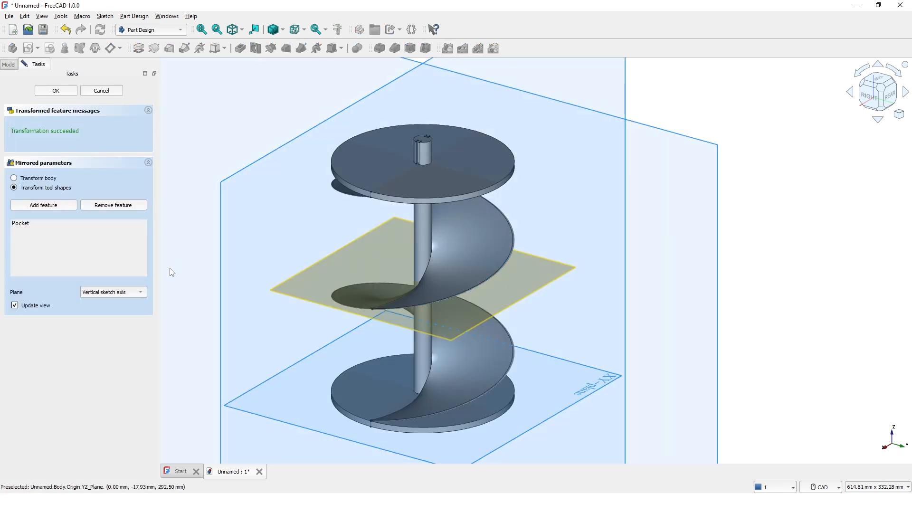
click(129, 296)
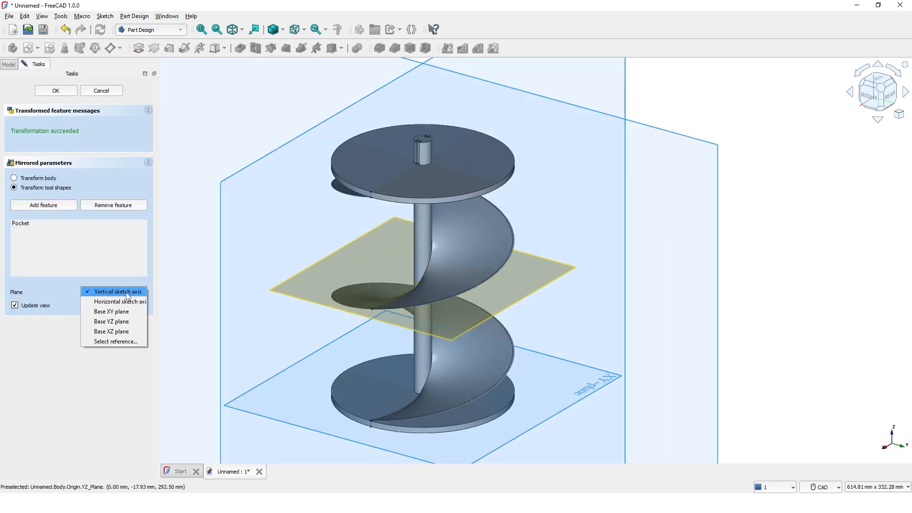
click(123, 343)
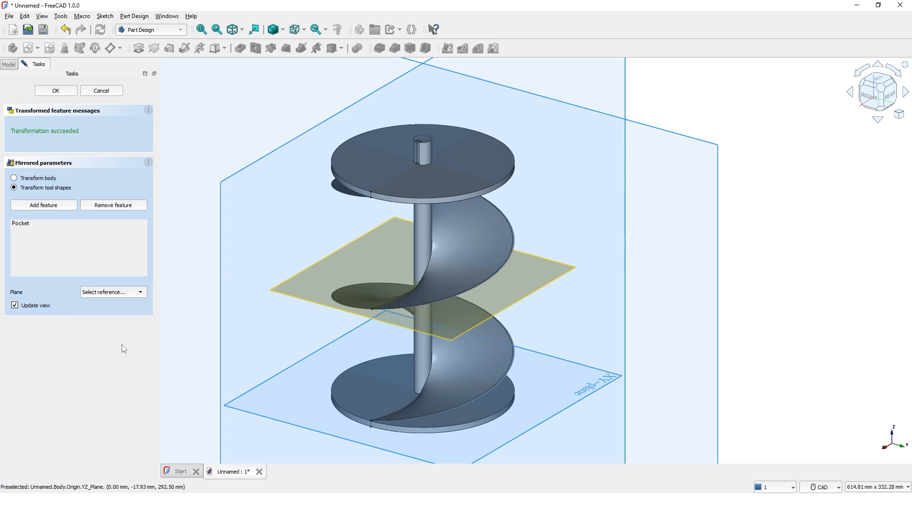
click(296, 297)
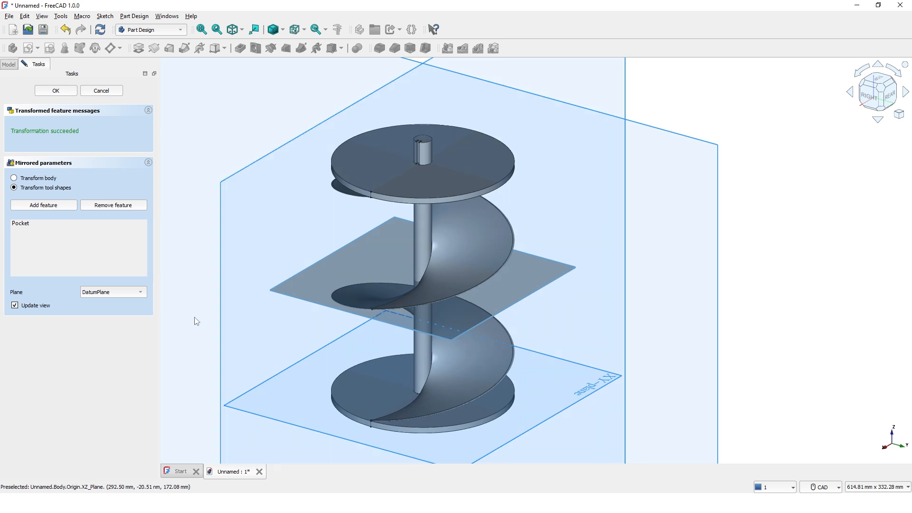
mouse_move(217, 318)
middle_down()
mouse_move(280, 277)
mouse_move(384, 283)
mouse_move(399, 257)
mouse_move(417, 295)
mouse_move(418, 166)
middle_up()
scroll(492, 305, up, 5)
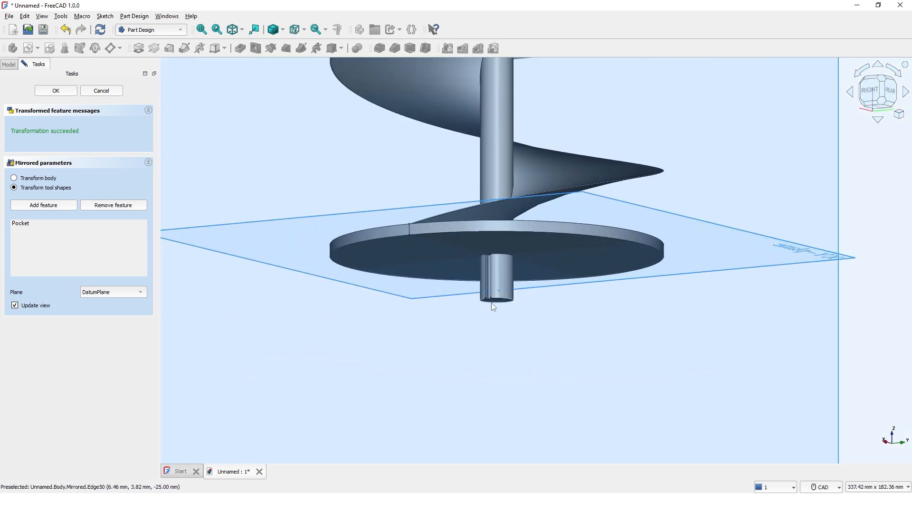
middle_drag(474, 317, 475, 311)
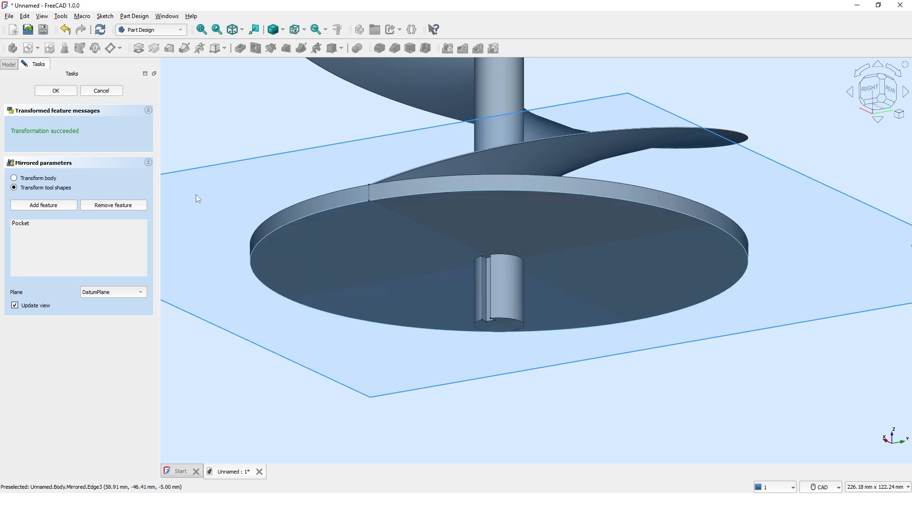
click(55, 91)
scroll(285, 170, up, 2)
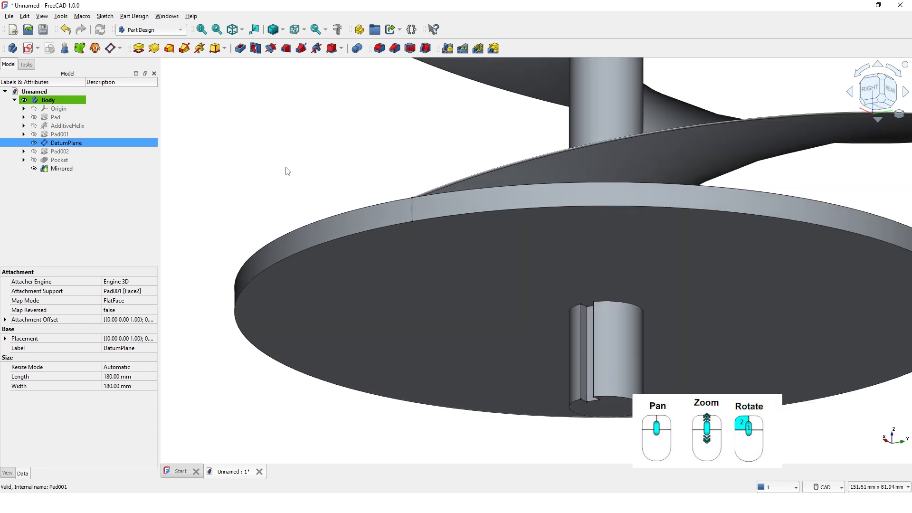
Hide the datum plane and inspect the mirrored keyway on the lower shaft end.
scroll(333, 183, down, 6)
middle_drag(346, 187, 367, 306)
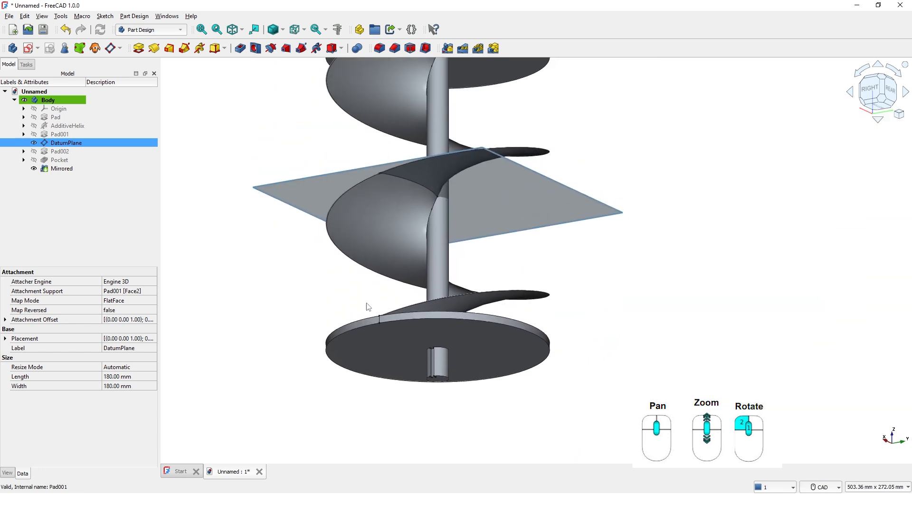
click(34, 143)
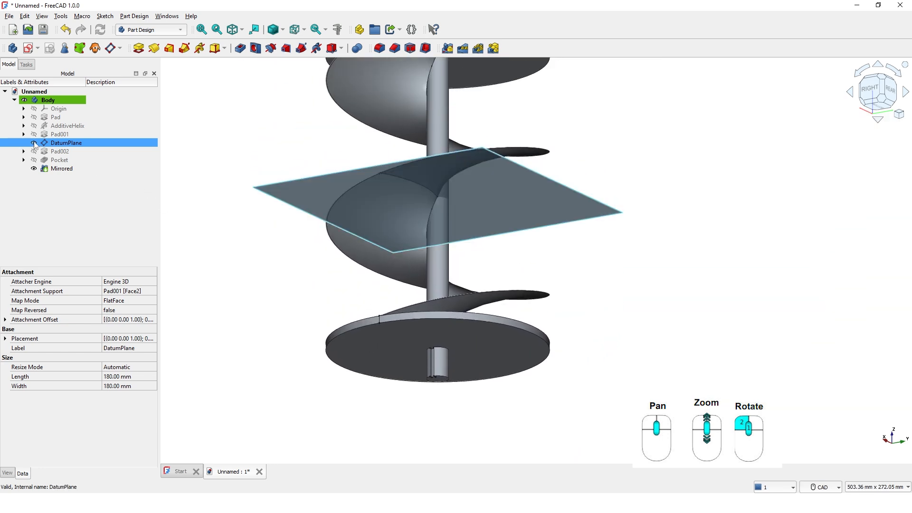
middle_drag(322, 298, 391, 257)
middle_drag(410, 414, 389, 408)
scroll(531, 283, down, 2)
scroll(516, 284, up, 4)
scroll(518, 336, up, 2)
scroll(517, 336, down, 2)
scroll(518, 335, down, 2)
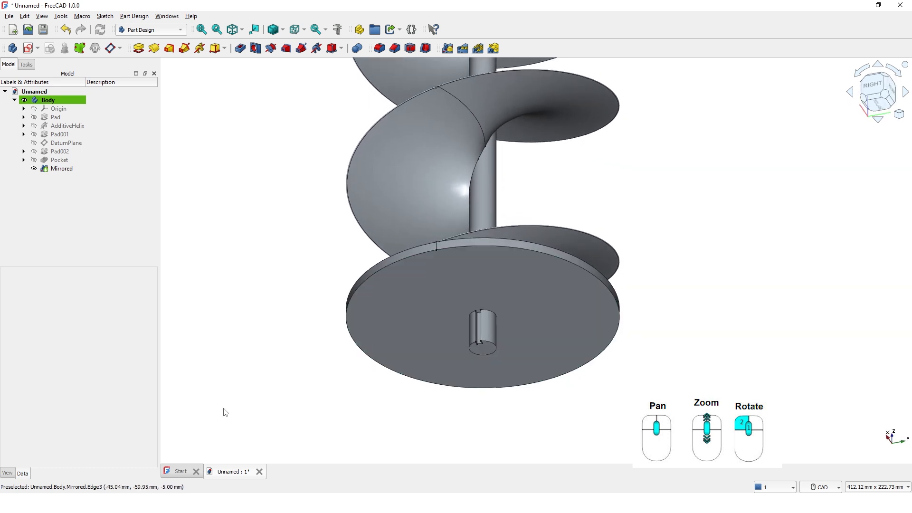
Set the body's shape appearance colour to orange.
click(34, 91)
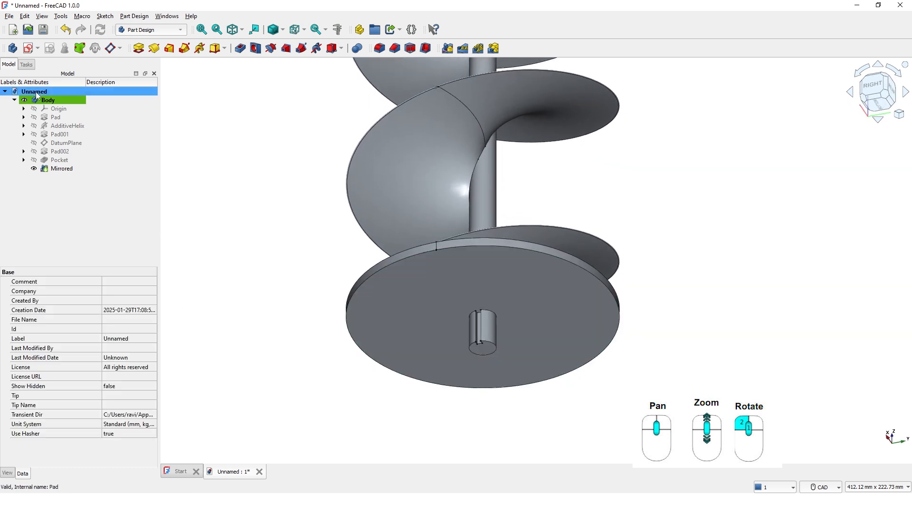
click(9, 474)
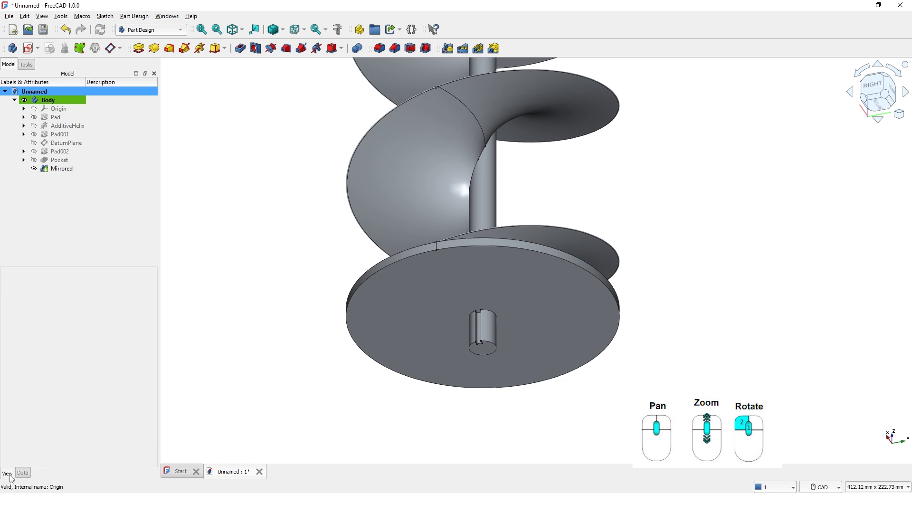
click(35, 100)
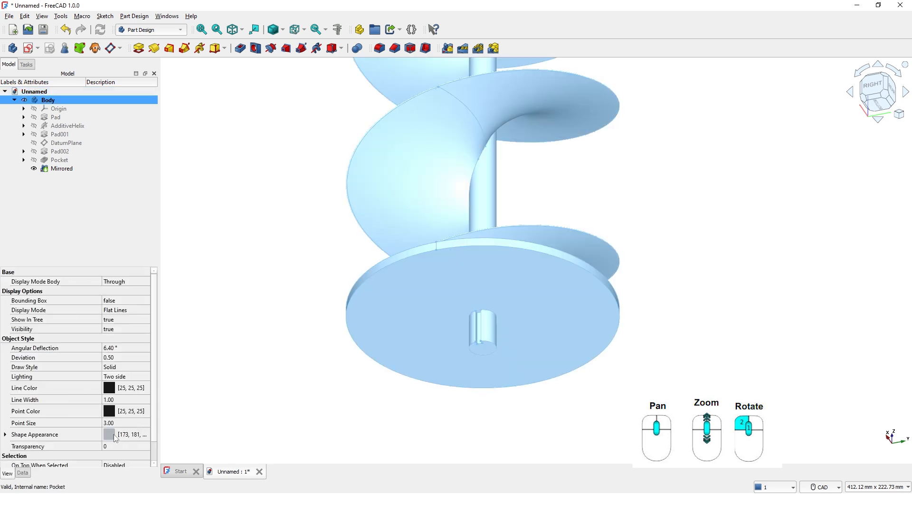
click(116, 435)
click(140, 438)
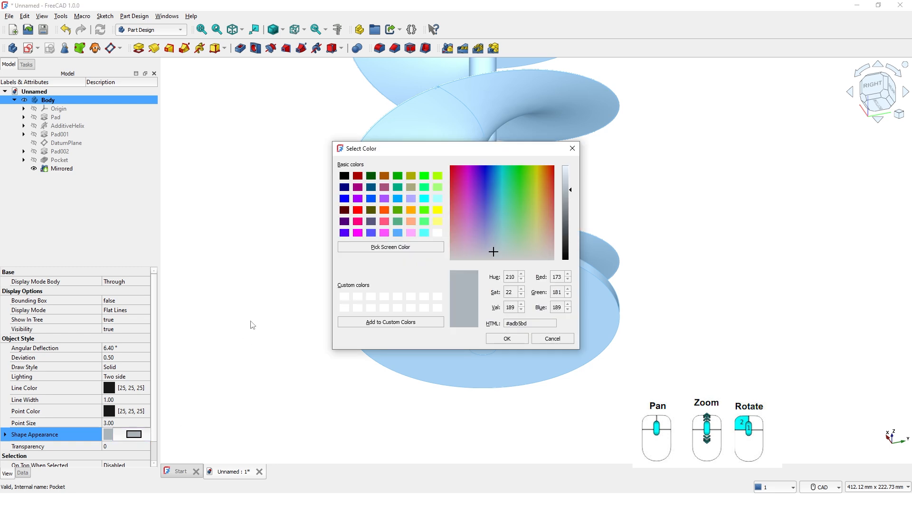
click(384, 210)
click(506, 339)
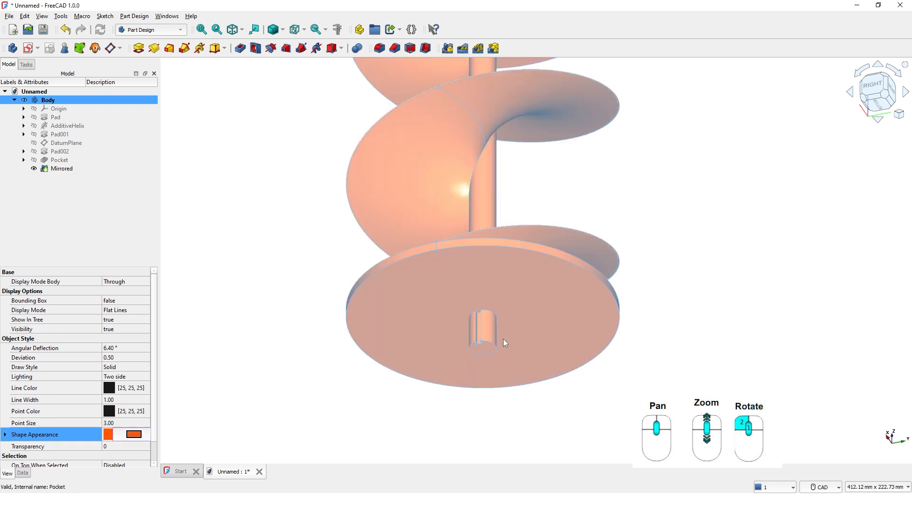
click(636, 217)
View the recoloured model from the side and zoomed out to check the whole blade, discs and shaft.
scroll(624, 218, down, 2)
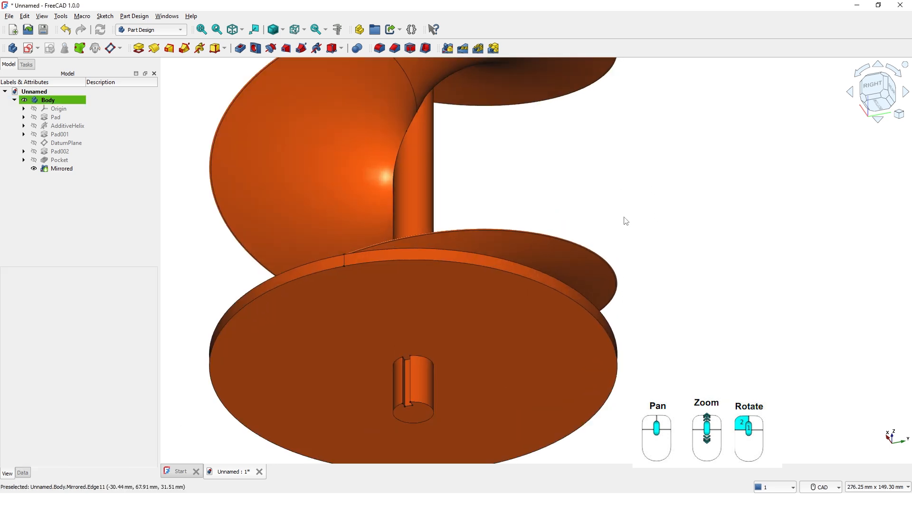
scroll(623, 215, down, 1)
mouse_move(623, 201)
middle_down()
mouse_move(593, 259)
mouse_move(603, 279)
mouse_move(652, 278)
mouse_move(608, 261)
middle_up()
scroll(603, 260, down, 2)
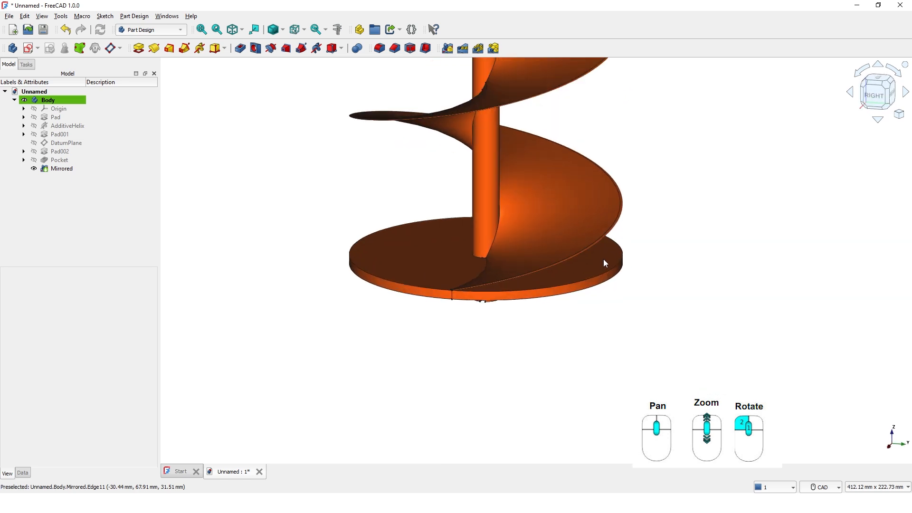
middle_drag(608, 249, 582, 359)
middle_drag(578, 312, 340, 259)
scroll(432, 181, down, 3)
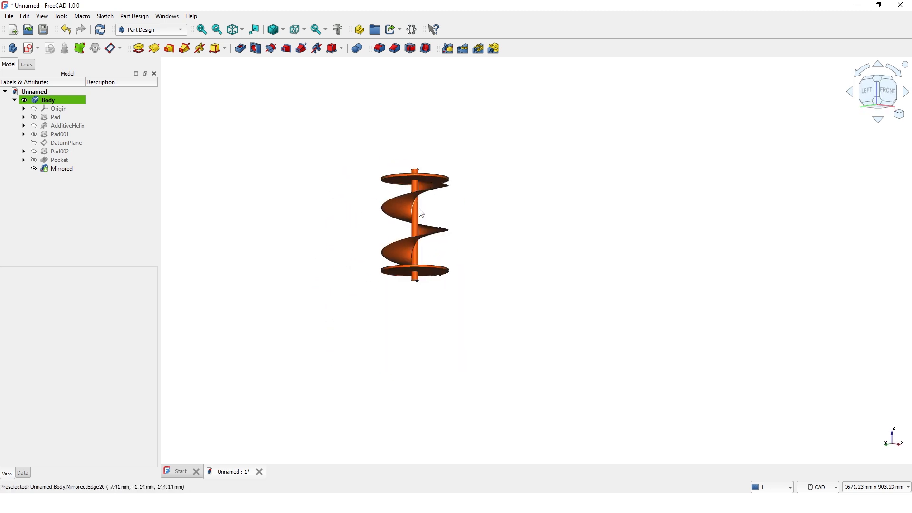
Start a fillet on a helical edge where the blade meets the shaft and add a second blade-to-shaft edge.
scroll(420, 213, up, 10)
middle_drag(421, 217, 483, 295)
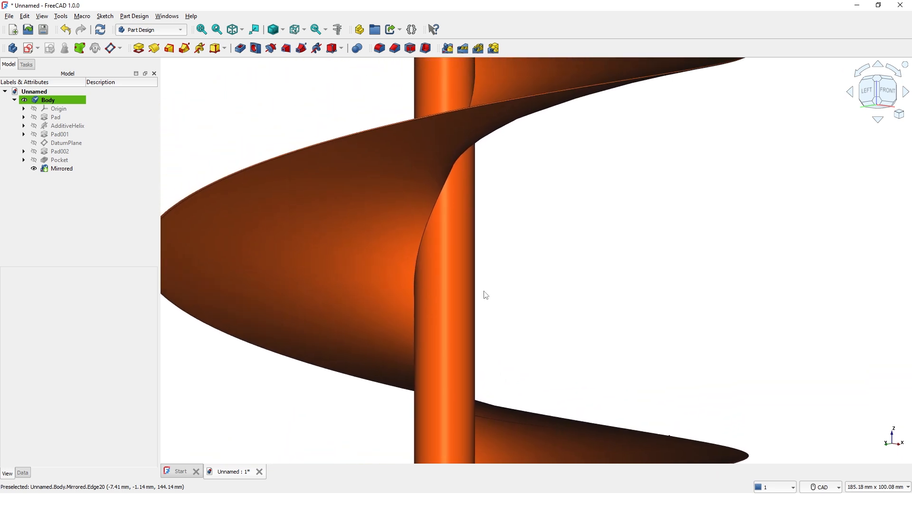
click(420, 245)
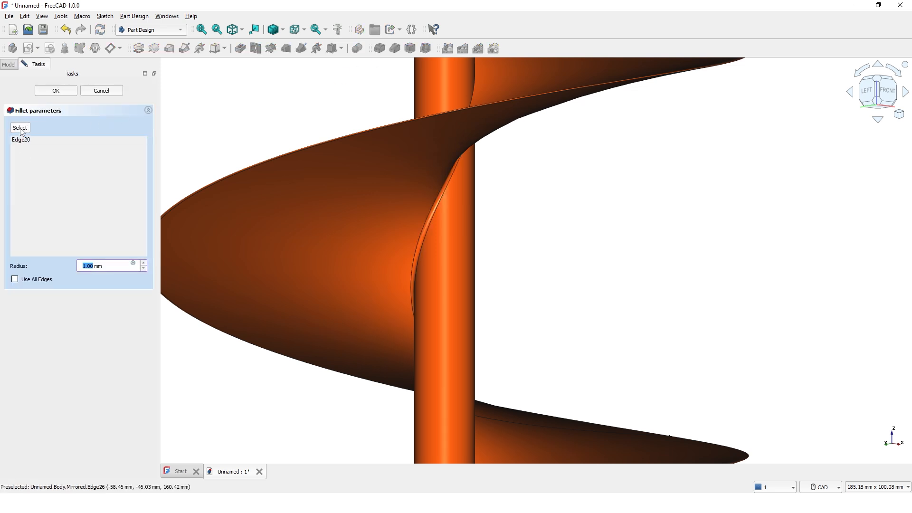
middle_drag(491, 190, 316, 169)
middle_drag(478, 218, 492, 404)
scroll(489, 333, up, 4)
middle_drag(489, 332, 394, 324)
click(303, 263)
scroll(454, 377, down, 5)
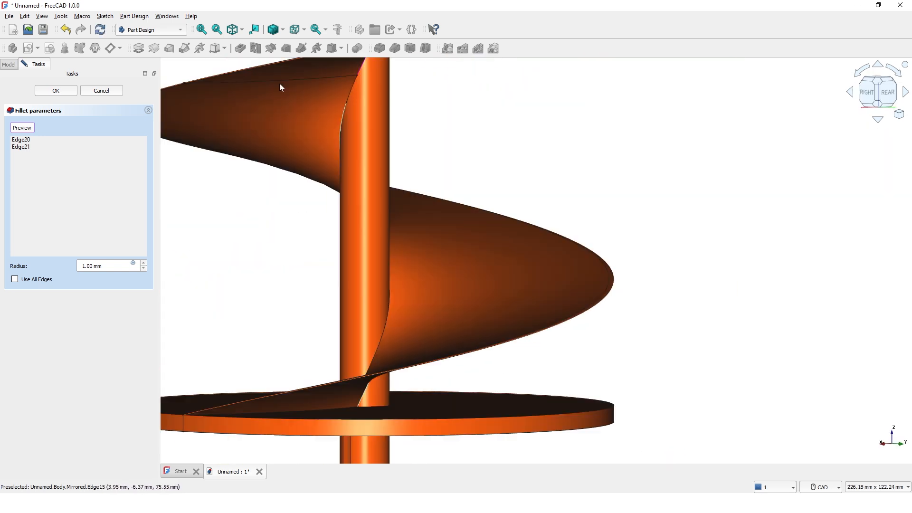
Add the remaining helical blade-to-shaft edges to the selection and apply the fillet with a 1 mm radius.
click(350, 94)
click(344, 122)
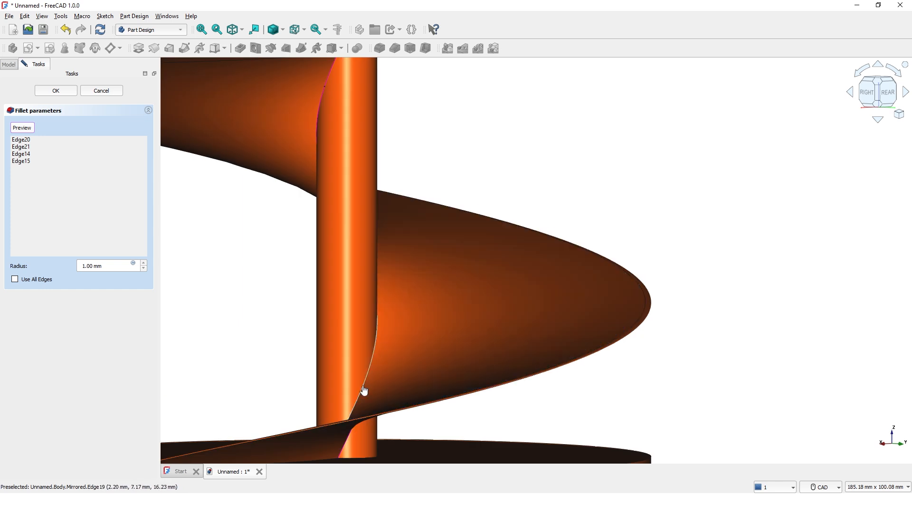
click(363, 391)
middle_drag(362, 391, 390, 354)
scroll(470, 304, up, 9)
click(471, 296)
click(459, 320)
scroll(507, 317, up, 2)
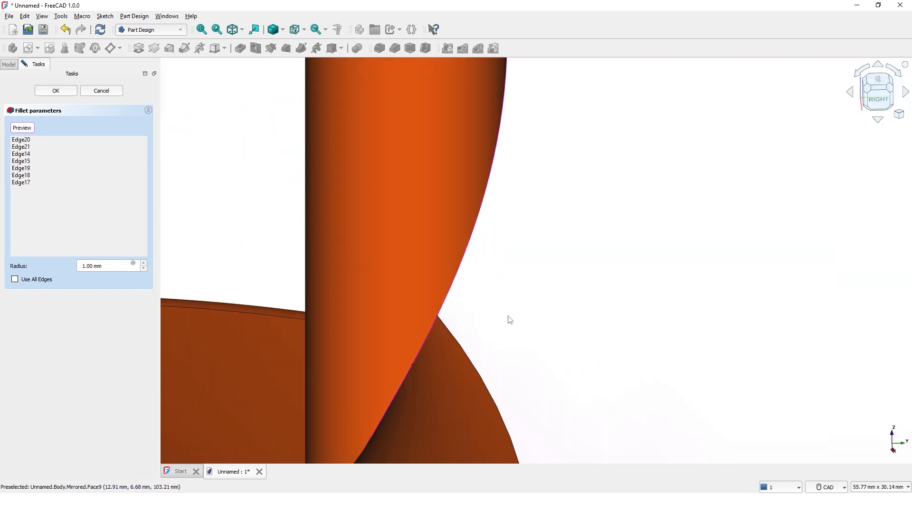
scroll(519, 314, down, 11)
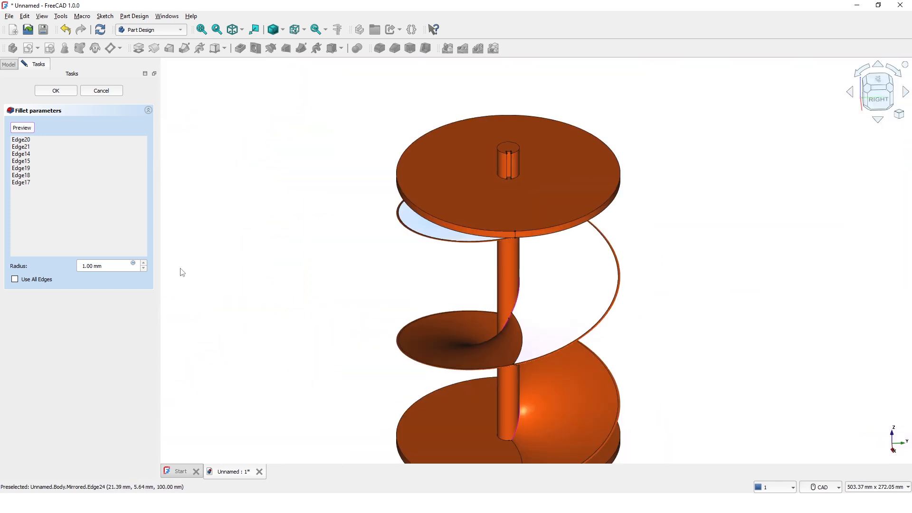
click(56, 90)
Edit the blade-to-shaft fillet and set its radius to 2 mm.
middle_drag(351, 330, 320, 263)
mouse_move(425, 327)
middle_down()
mouse_move(608, 299)
mouse_move(580, 288)
middle_up()
mouse_move(475, 306)
middle_down()
mouse_move(383, 418)
mouse_move(556, 412)
mouse_move(552, 439)
mouse_move(548, 405)
mouse_move(426, 405)
mouse_move(494, 430)
middle_up()
scroll(387, 421, up, 3)
scroll(401, 409, down, 5)
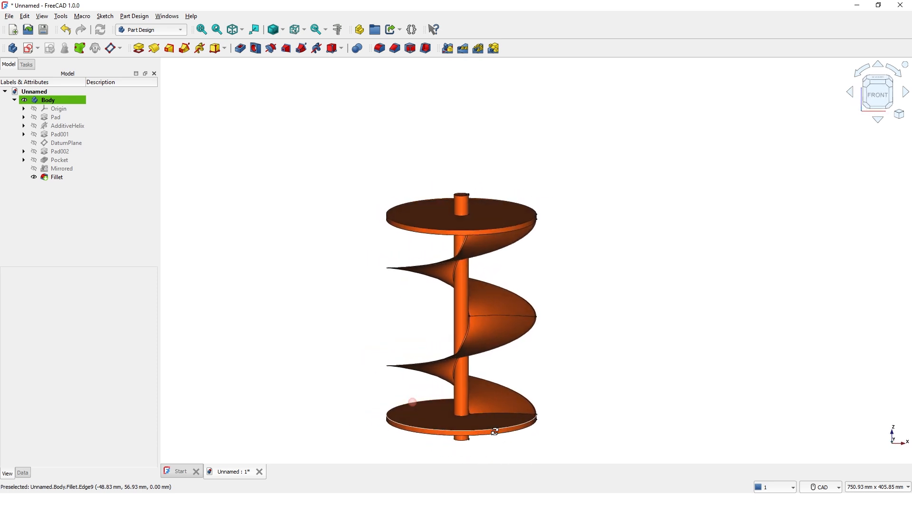
click(45, 180)
right_click(45, 180)
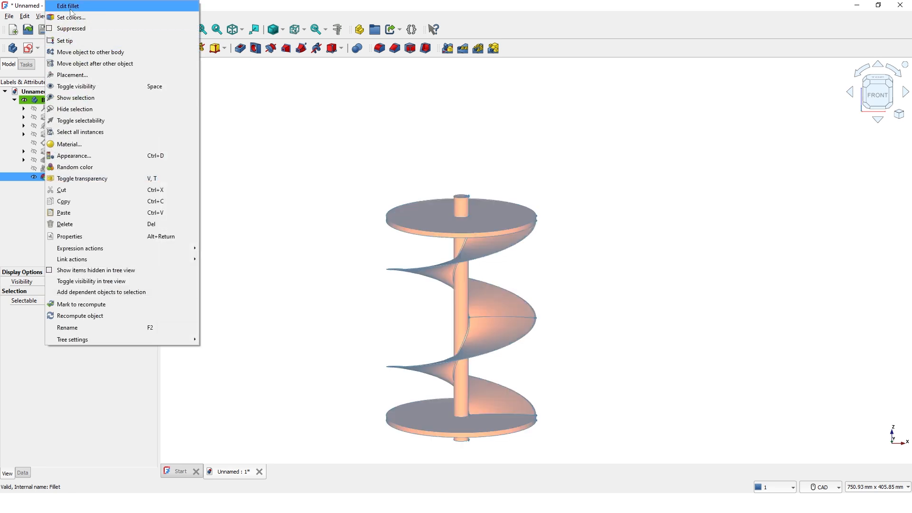
click(71, 9)
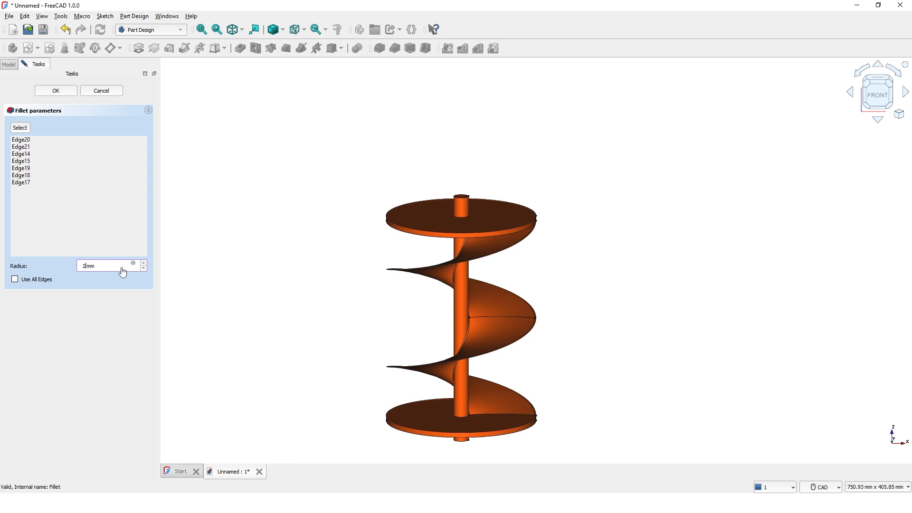
key(Return)
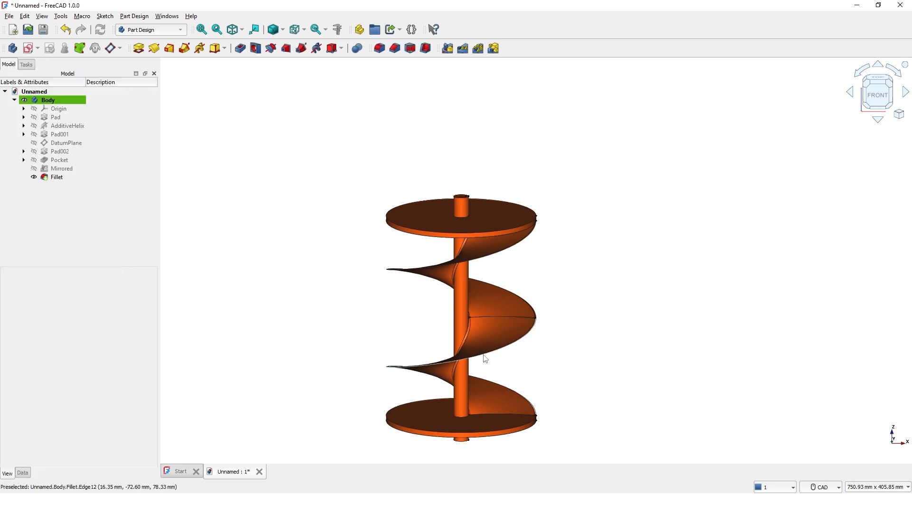
Examine the fillets along the shaft up close, and view the finished model from the sides and below.
scroll(483, 355, up, 6)
middle_drag(400, 344, 429, 177)
scroll(479, 353, up, 3)
scroll(480, 353, down, 10)
middle_drag(357, 198, 326, 310)
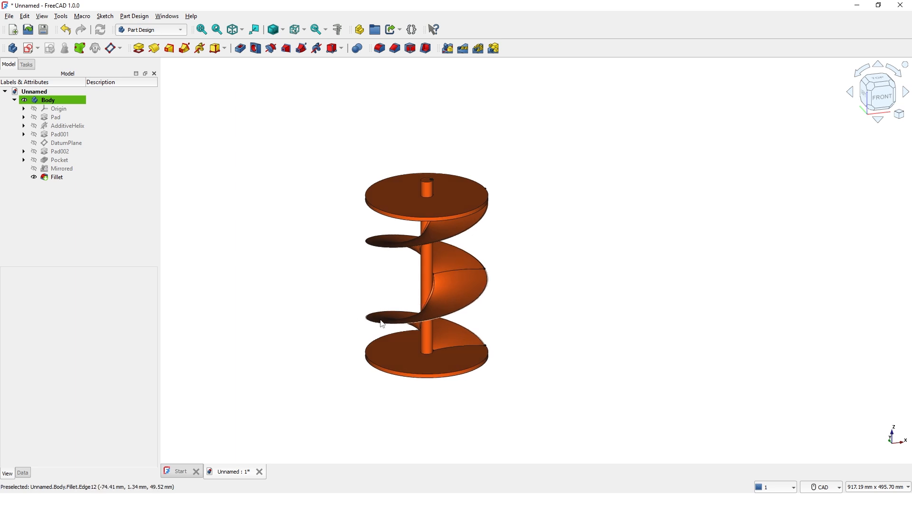
scroll(415, 291, up, 2)
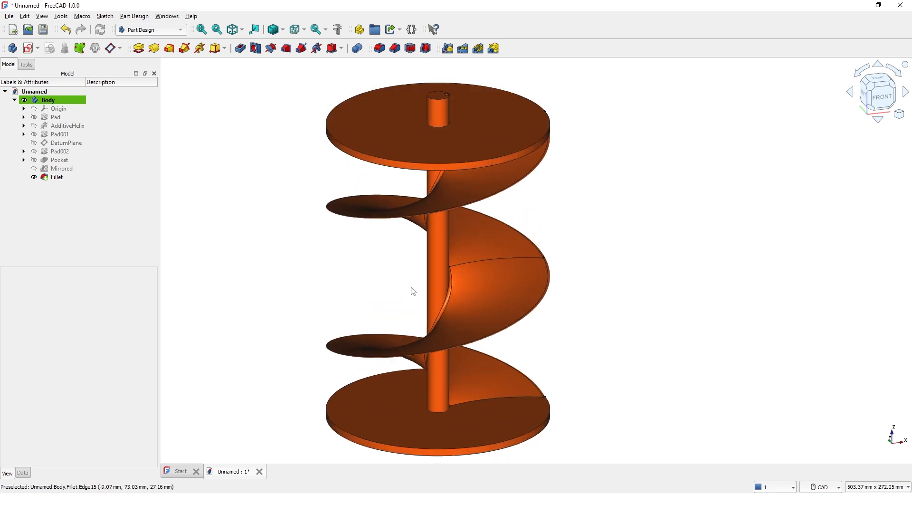
mouse_move(411, 273)
middle_down()
mouse_move(484, 249)
mouse_move(645, 235)
mouse_move(564, 192)
mouse_move(542, 255)
mouse_move(384, 228)
mouse_move(227, 237)
mouse_move(676, 220)
mouse_move(590, 134)
mouse_move(483, 144)
mouse_move(440, 118)
mouse_move(527, 206)
mouse_move(533, 249)
mouse_move(610, 264)
mouse_move(717, 236)
mouse_move(645, 210)
mouse_move(542, 213)
mouse_move(506, 233)
middle_up()
scroll(506, 234, up, 2)
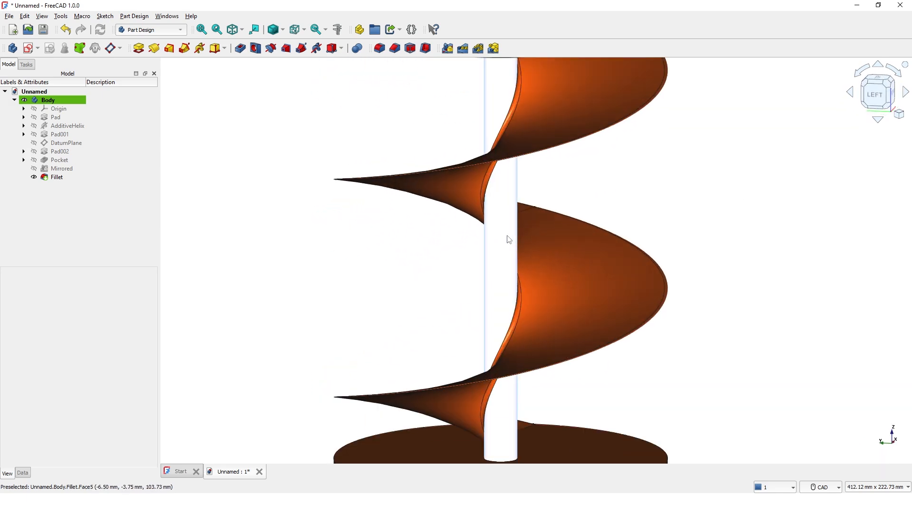
scroll(532, 237, down, 4)
middle_drag(569, 212, 518, 218)
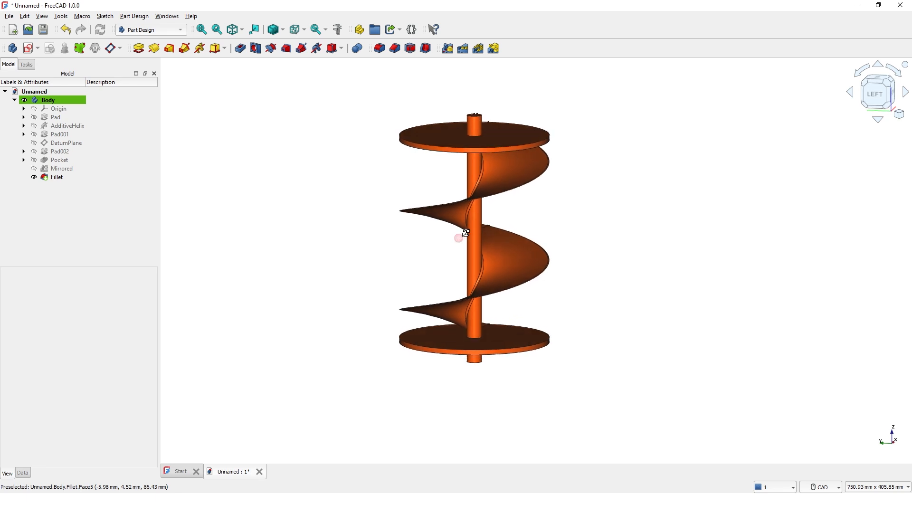
middle_drag(465, 232, 237, 244)
middle_drag(245, 293, 679, 267)
middle_drag(751, 262, 317, 127)
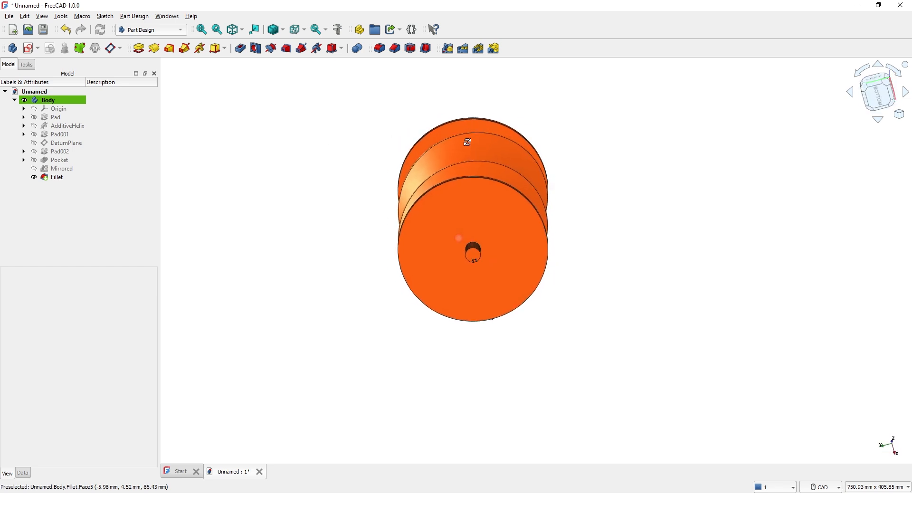